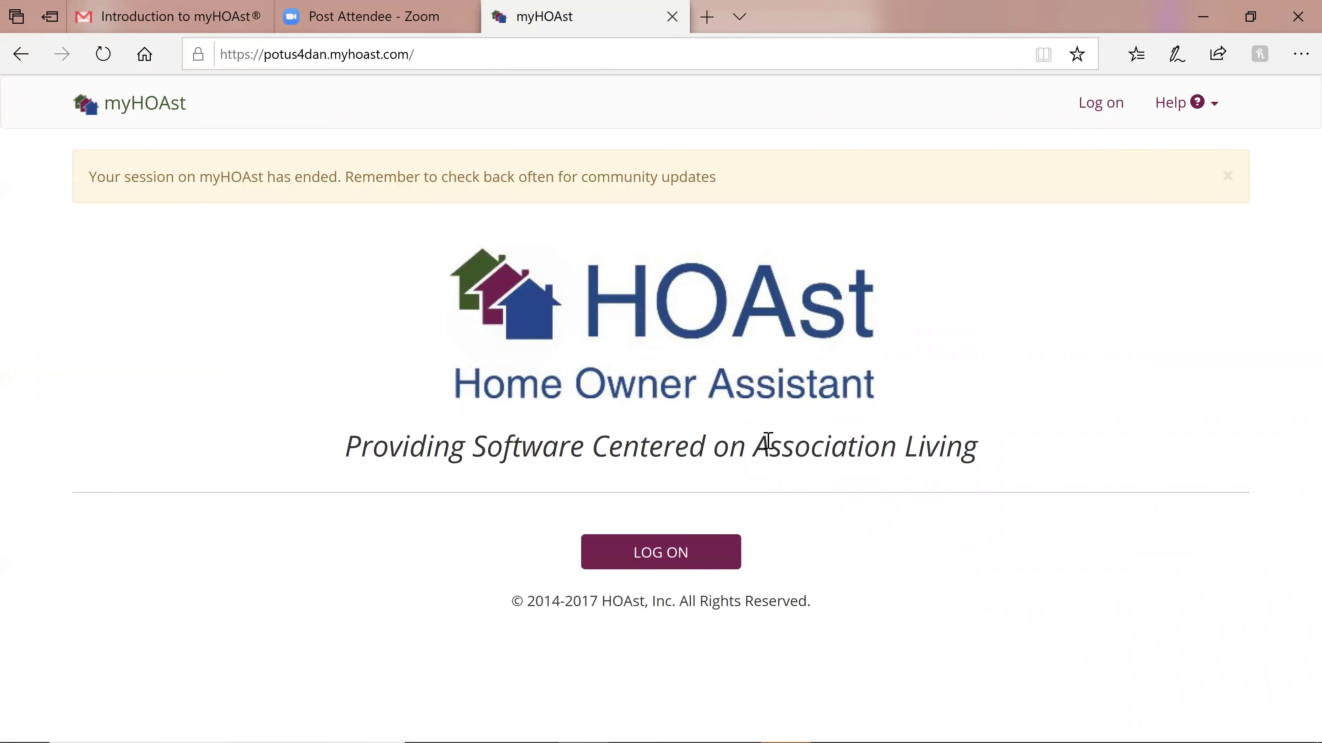
# Log on to the Presidential Place community site with the account username and password
pyautogui.click(688, 565)
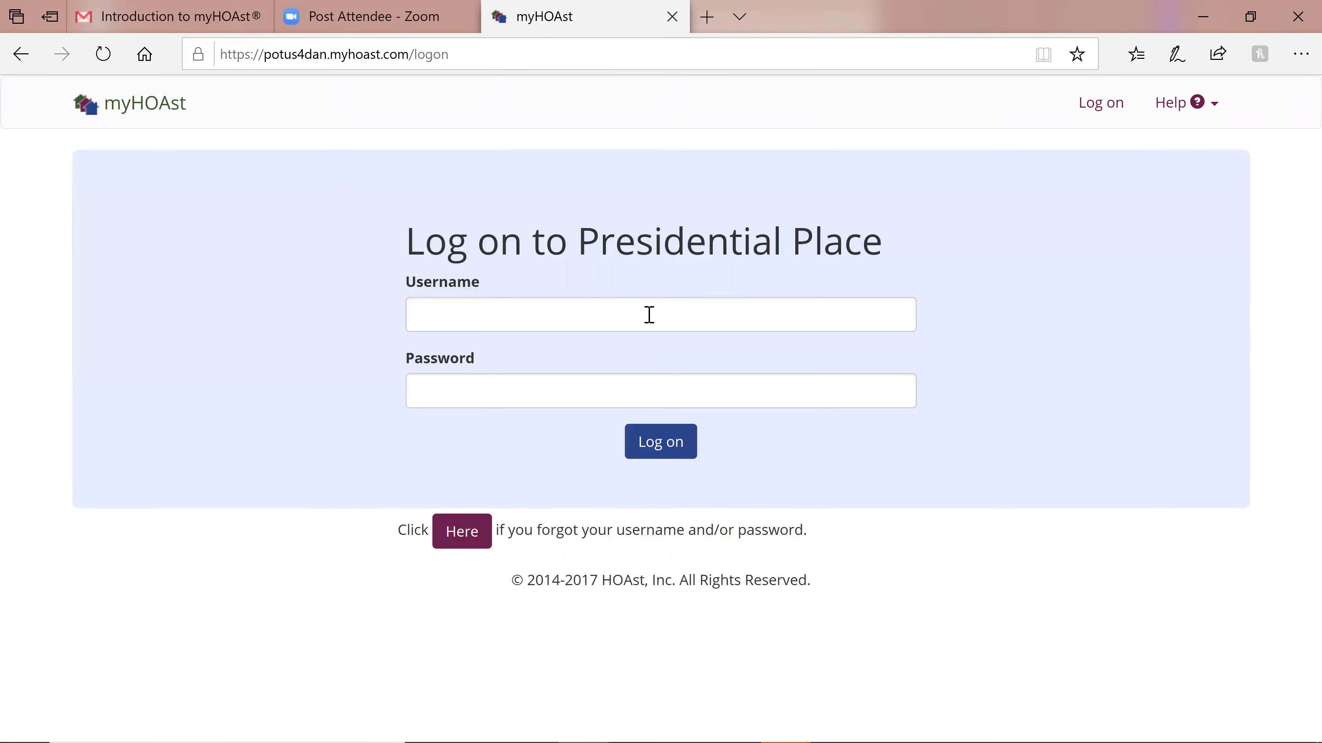
pyautogui.click(649, 315)
pyautogui.write('dan')
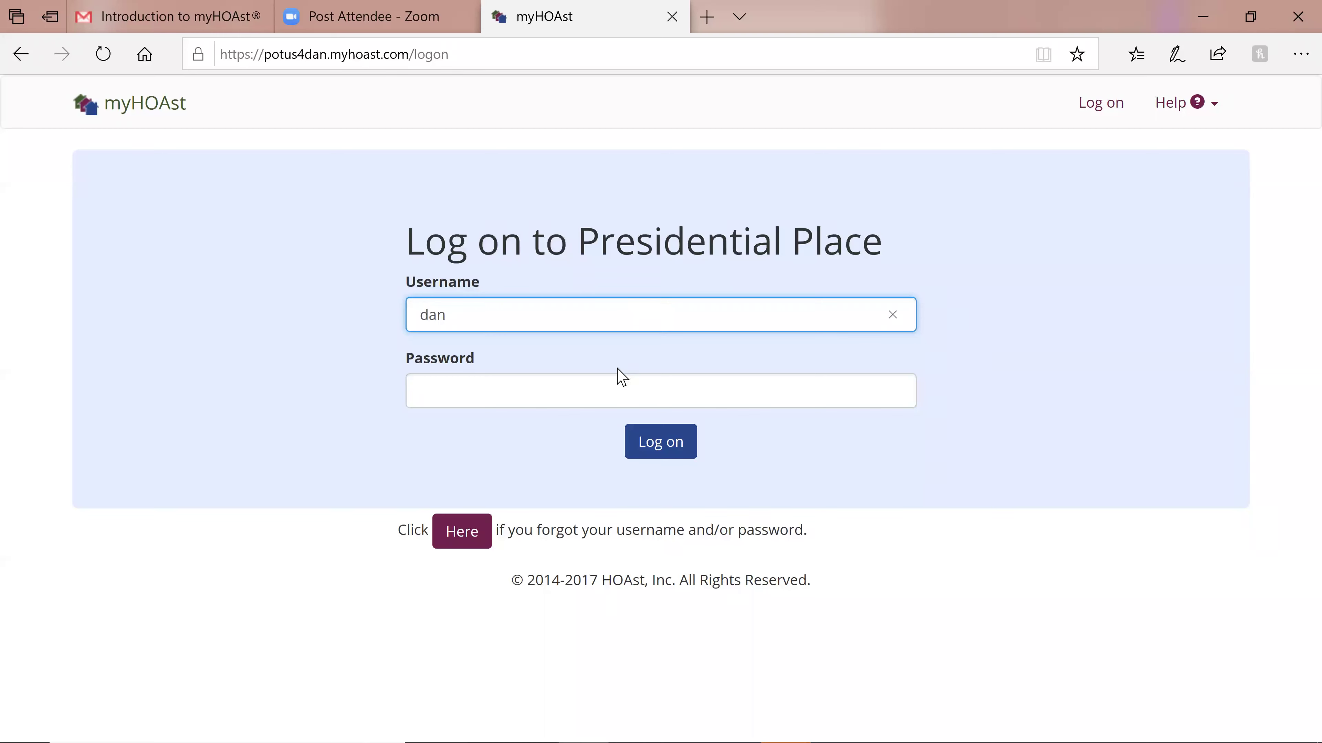
pyautogui.click(599, 388)
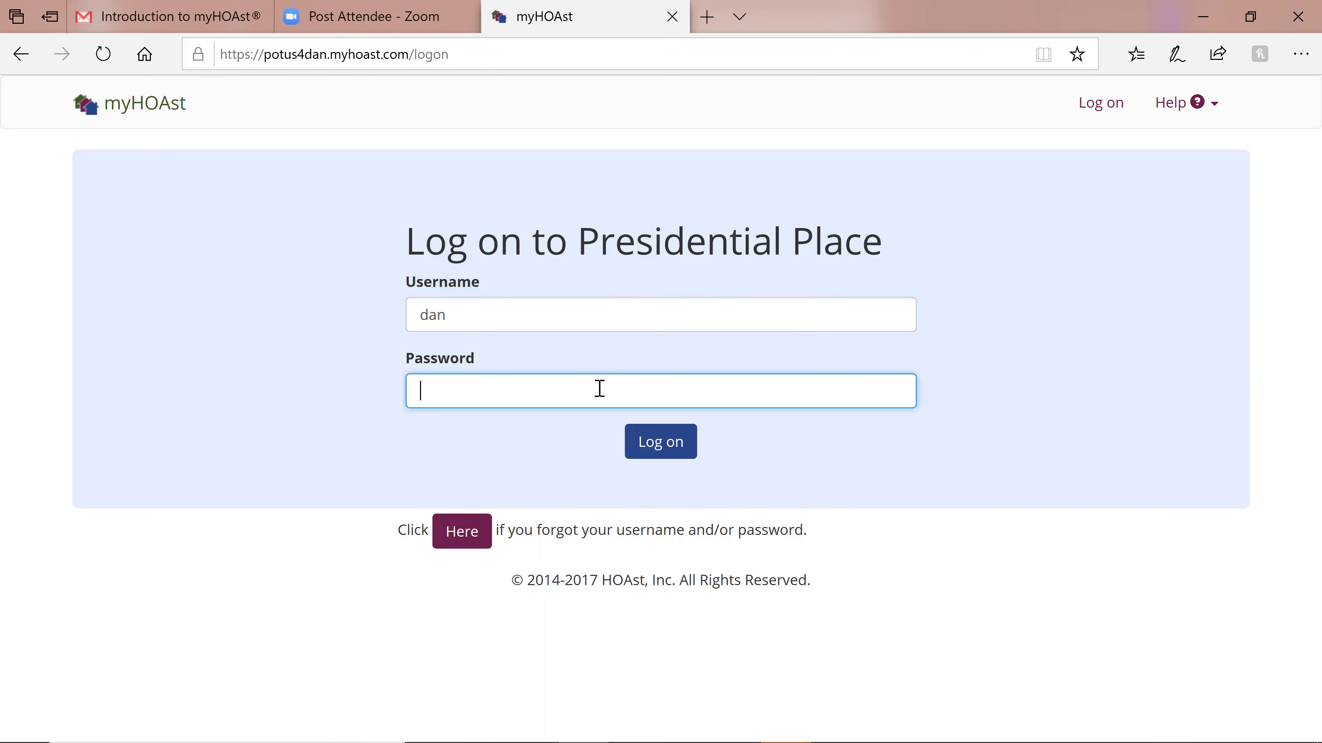
pyautogui.write('••••••••')
pyautogui.click(669, 448)
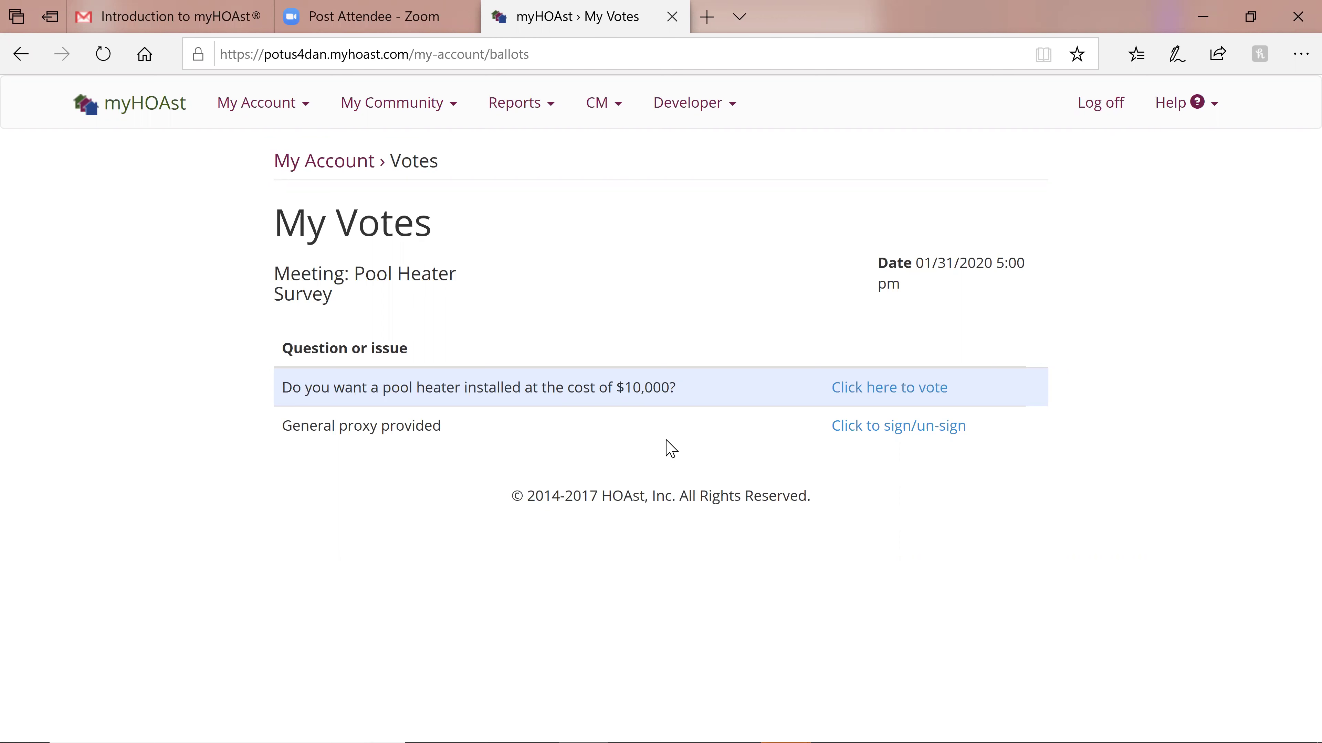
# Go to the community notices, confirming to leave the My Votes page with the vote unsubmitted
pyautogui.click(419, 119)
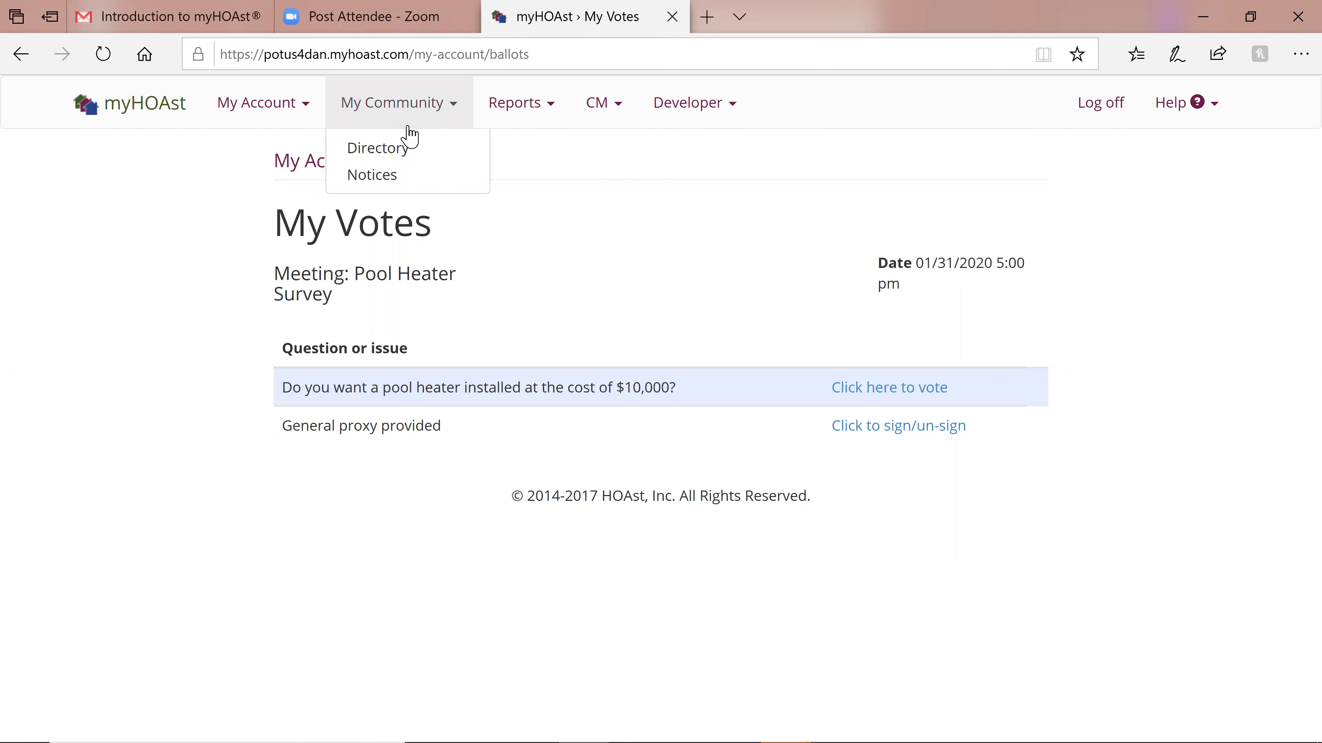
pyautogui.click(394, 177)
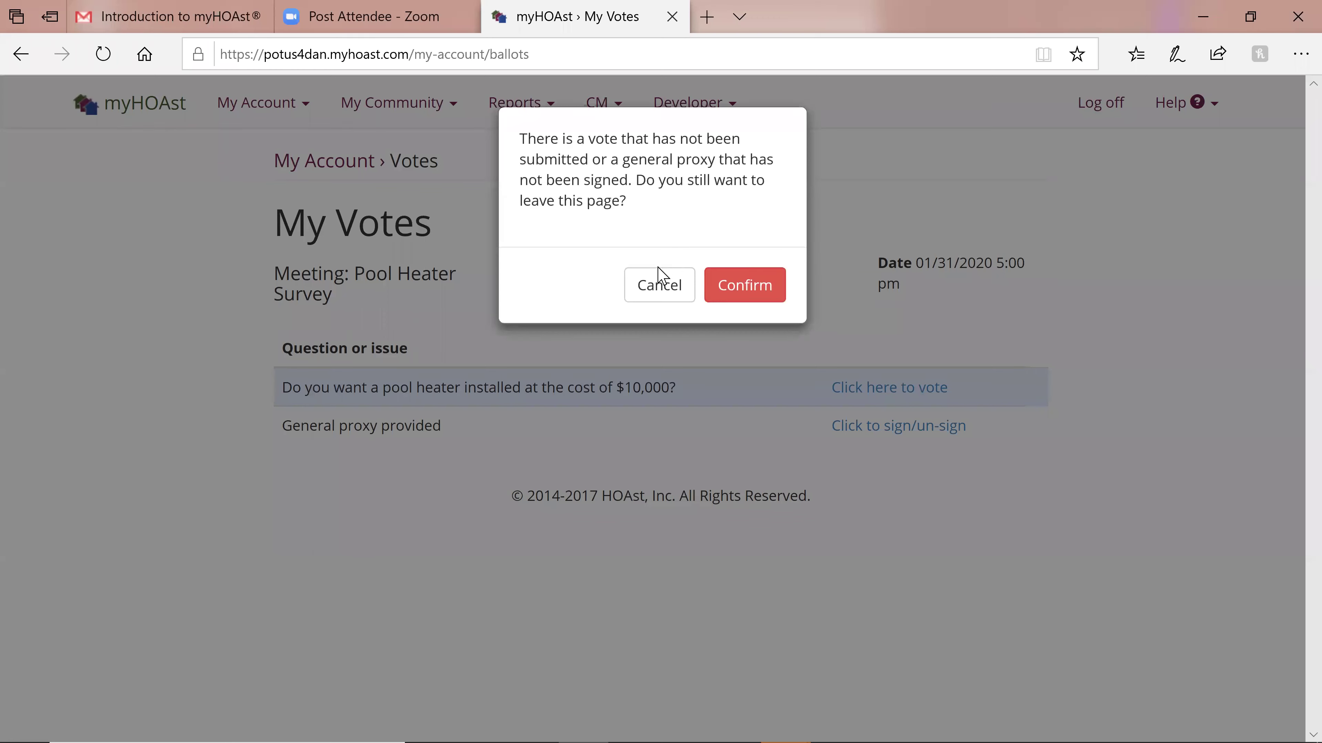
pyautogui.click(731, 291)
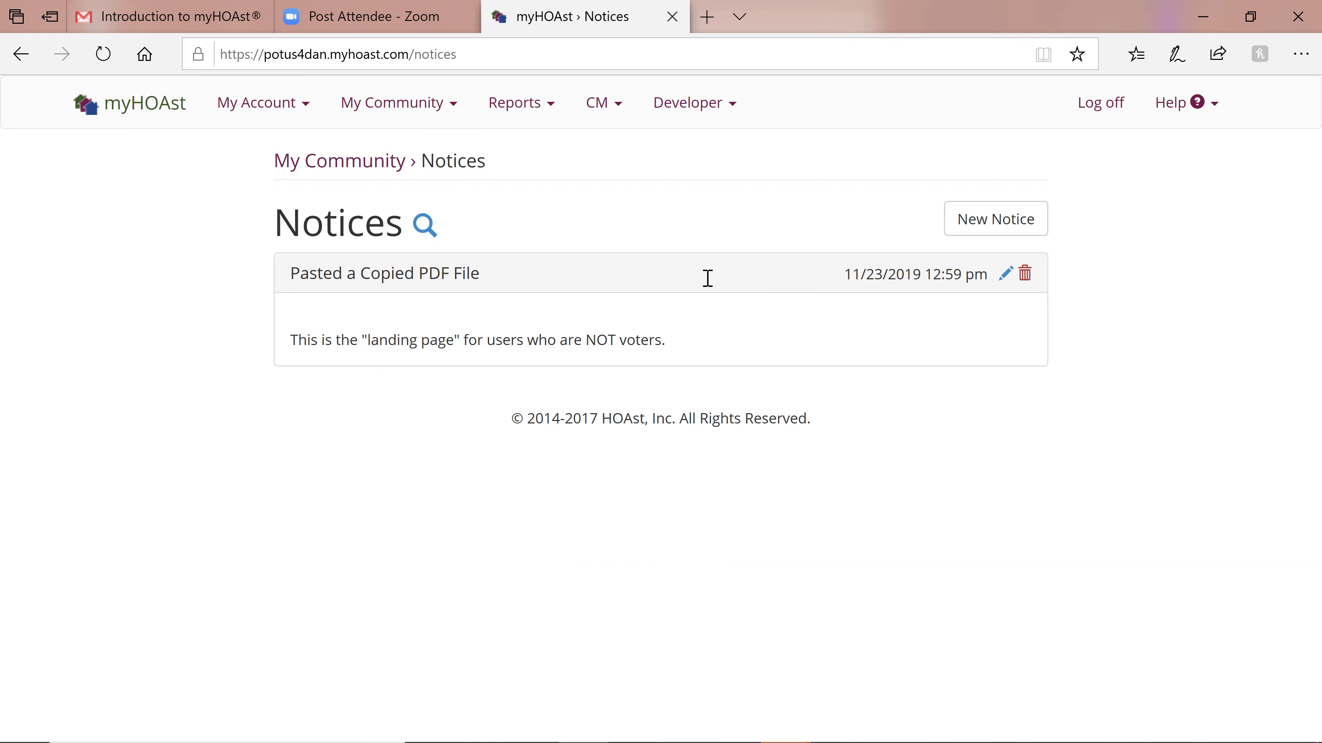
# Open the community directory, view the fifth listed member's record with its contact privacy setting, and close the record
pyautogui.click(247, 124)
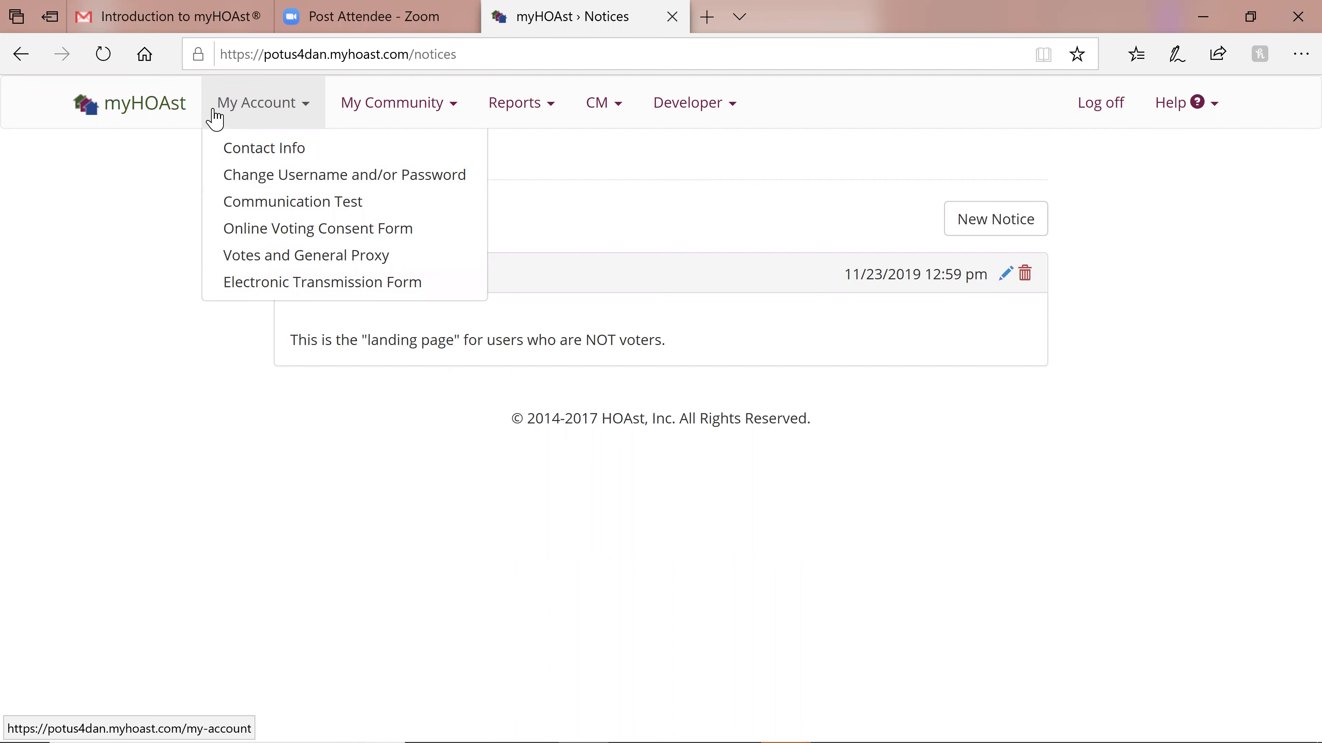
pyautogui.click(386, 104)
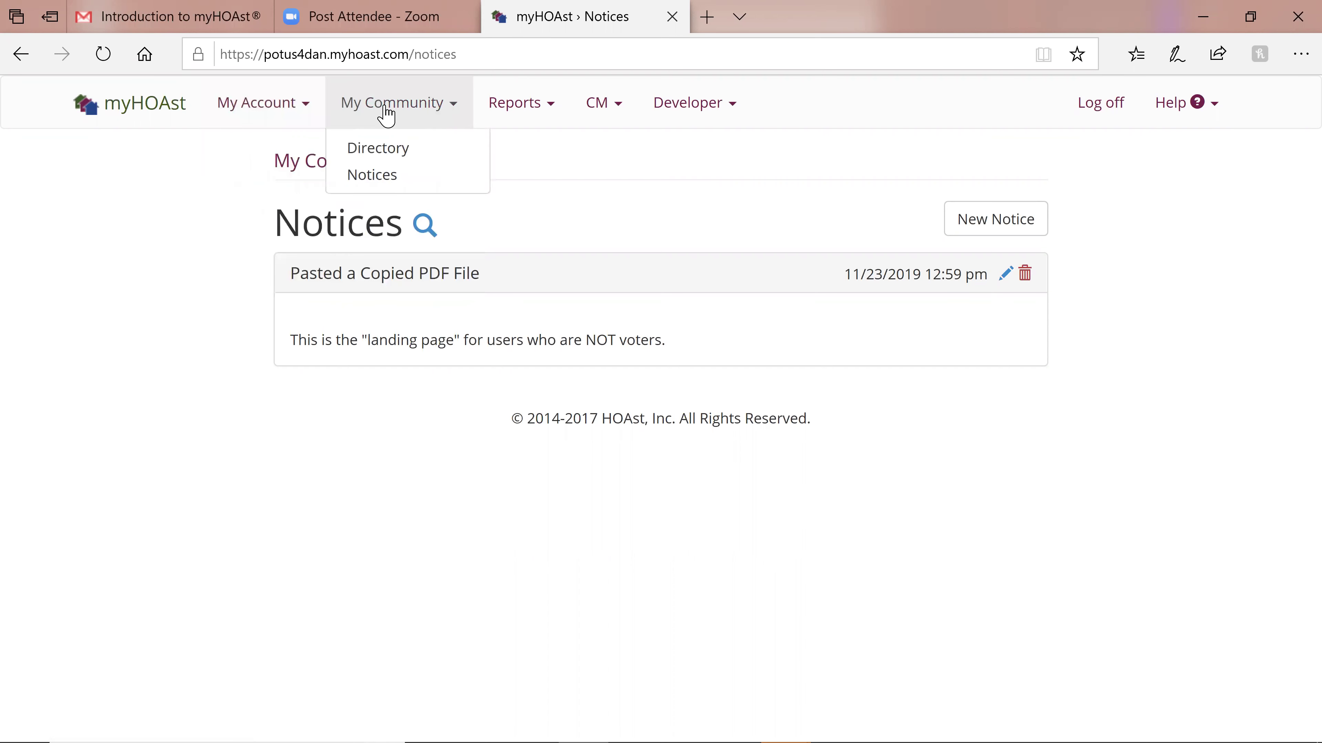
pyautogui.click(400, 156)
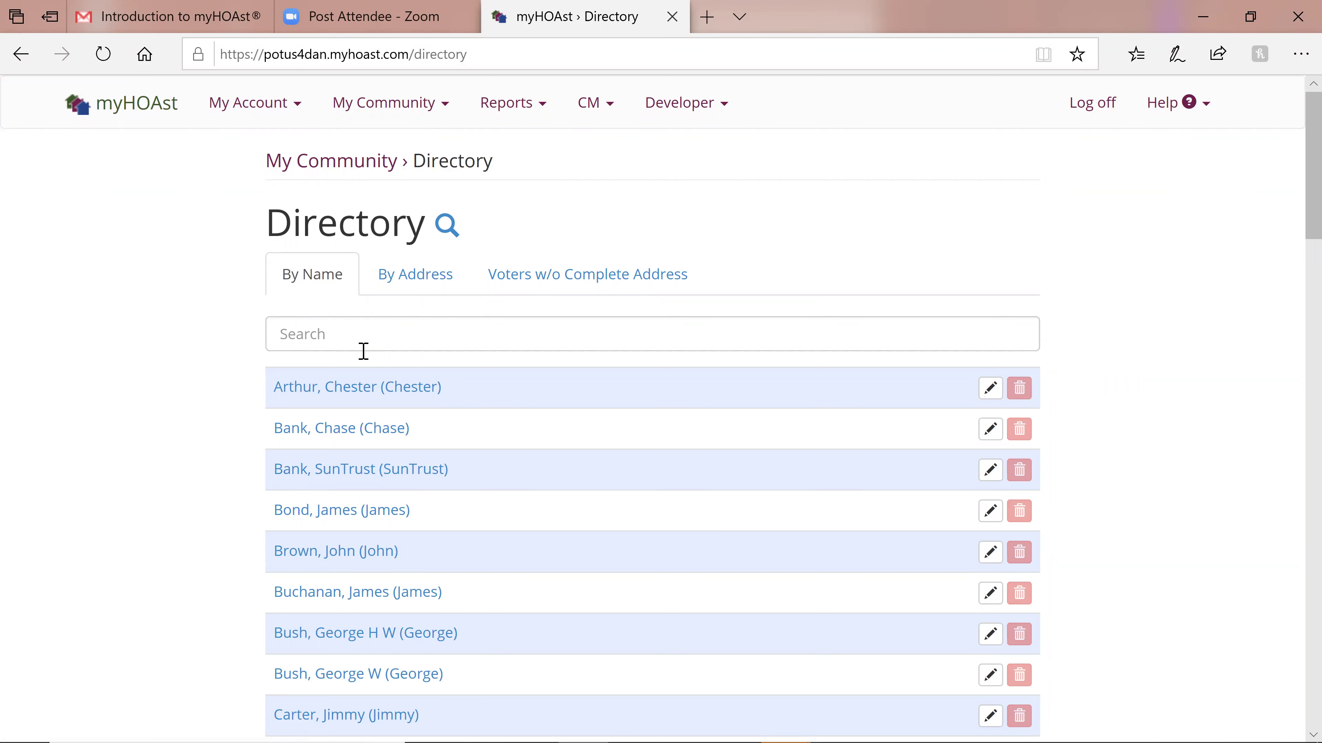
pyautogui.click(356, 552)
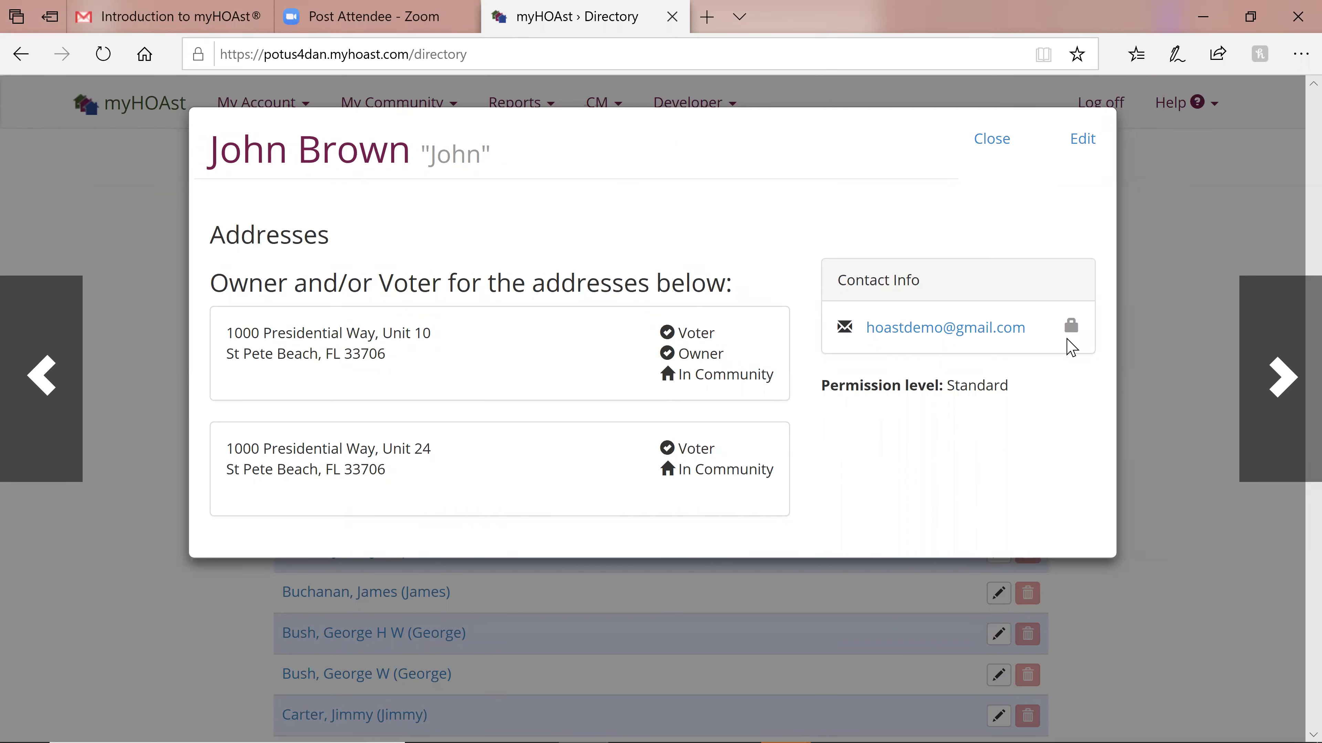
pyautogui.moveTo(1073, 330)
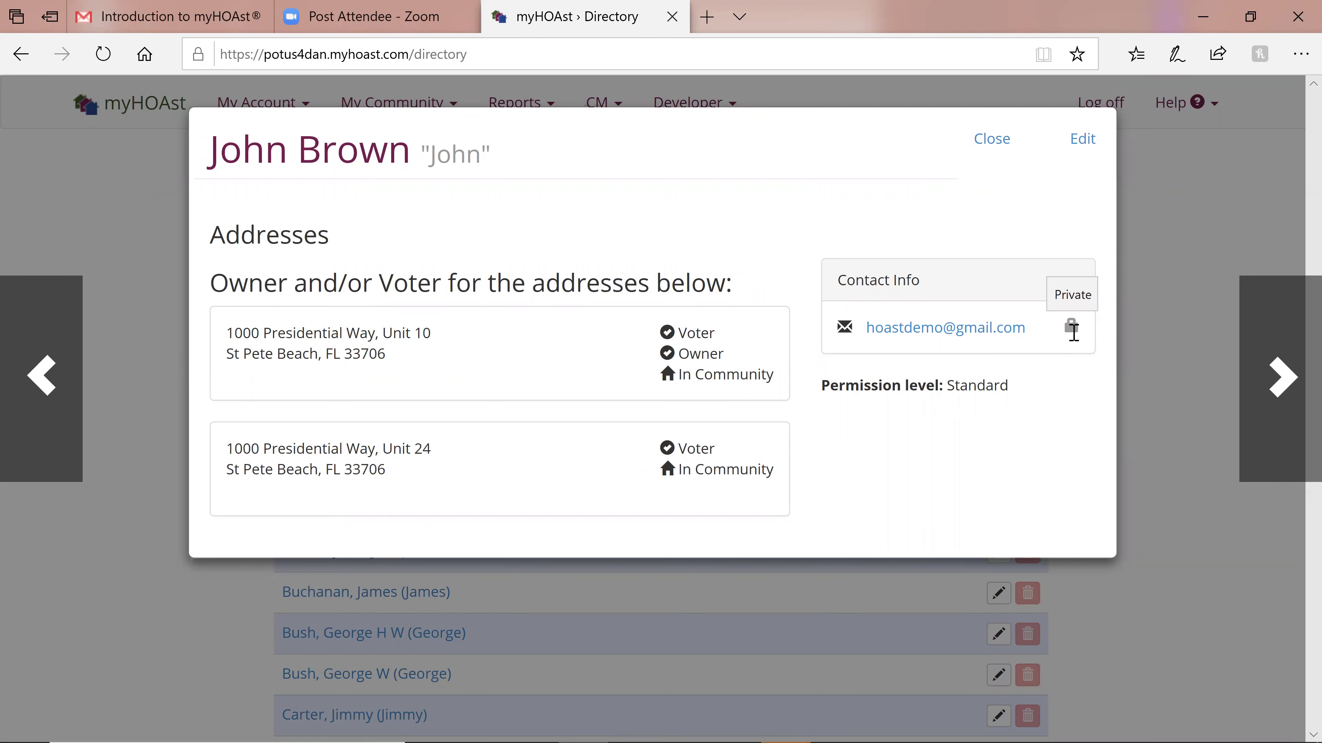
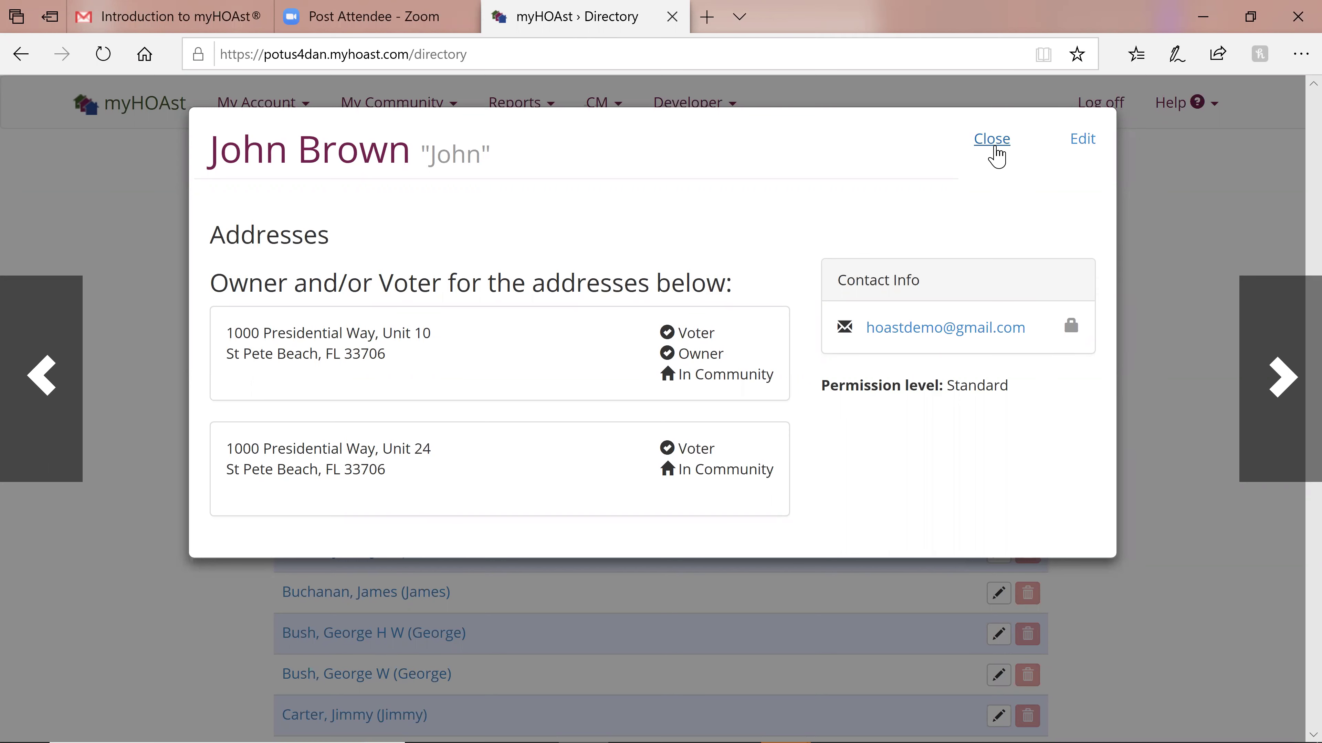
pyautogui.click(996, 157)
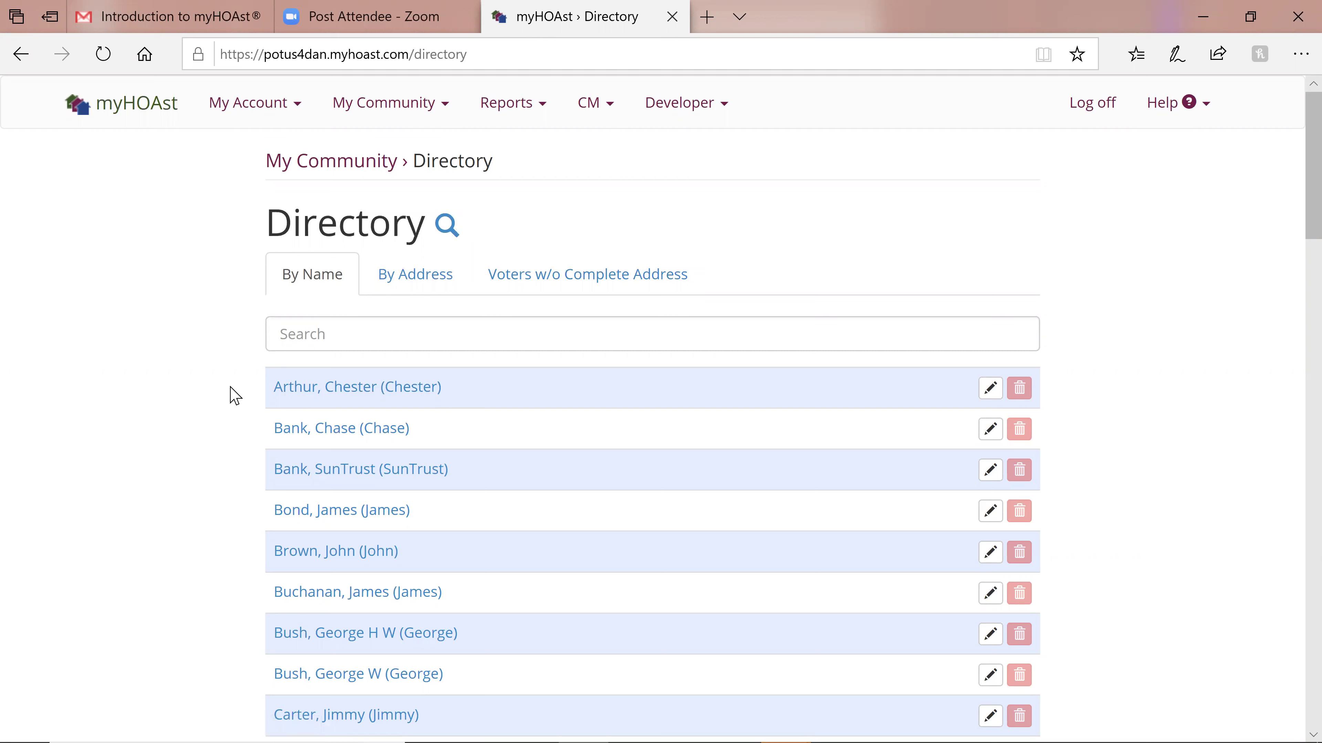
# Return to the community notices and open the Summary report
pyautogui.click(382, 106)
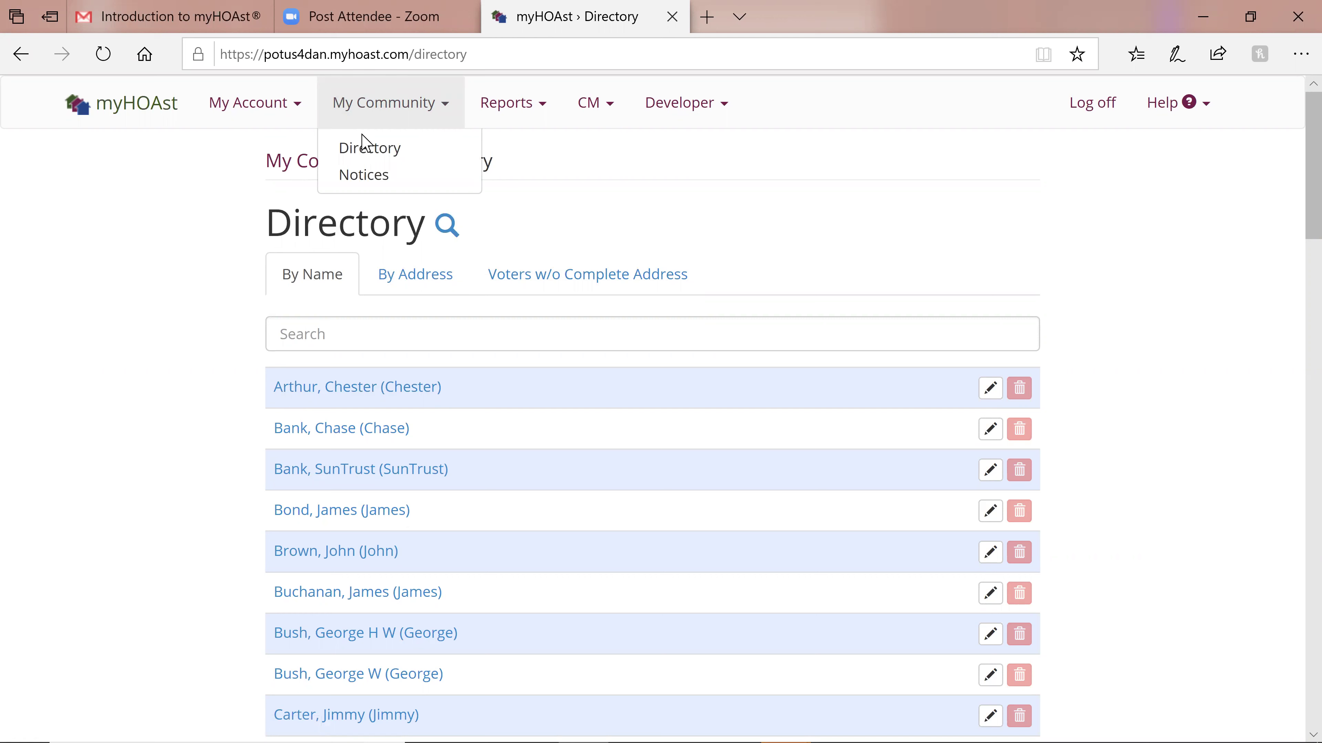
pyautogui.click(381, 177)
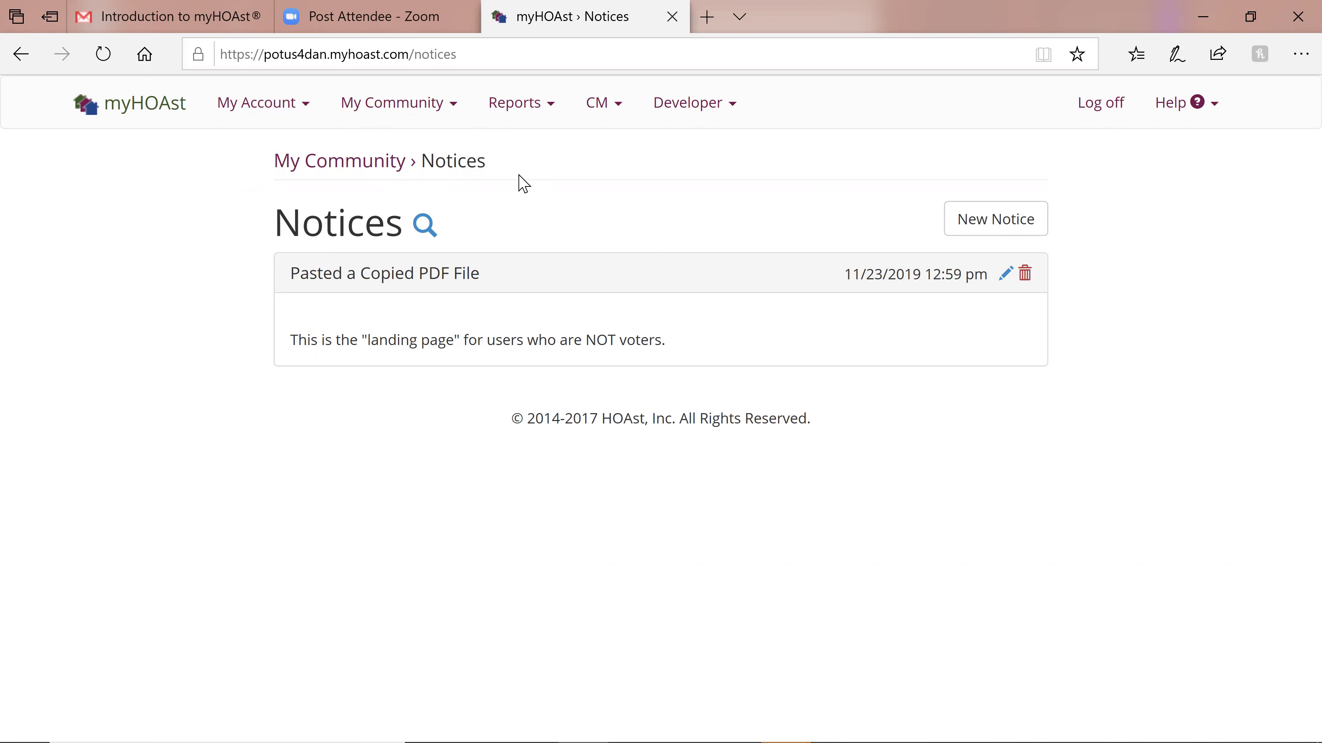
pyautogui.click(523, 114)
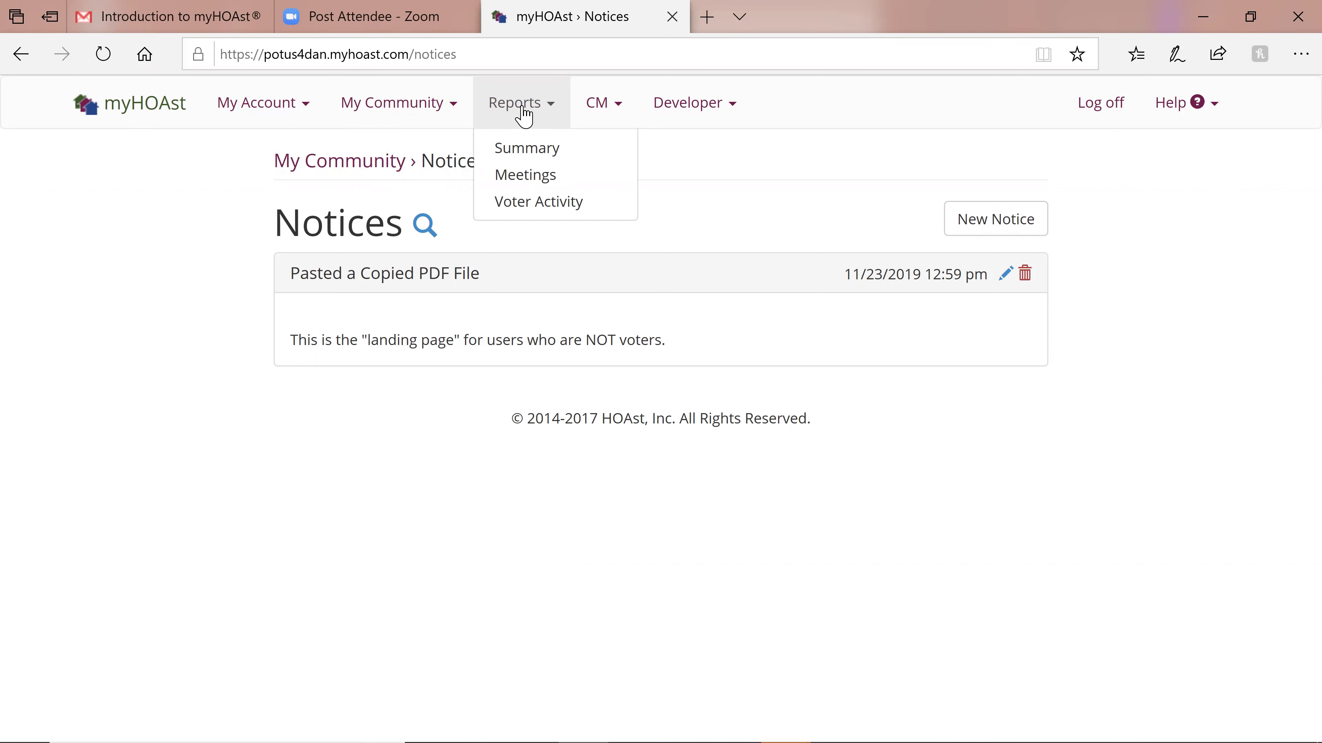
pyautogui.click(528, 150)
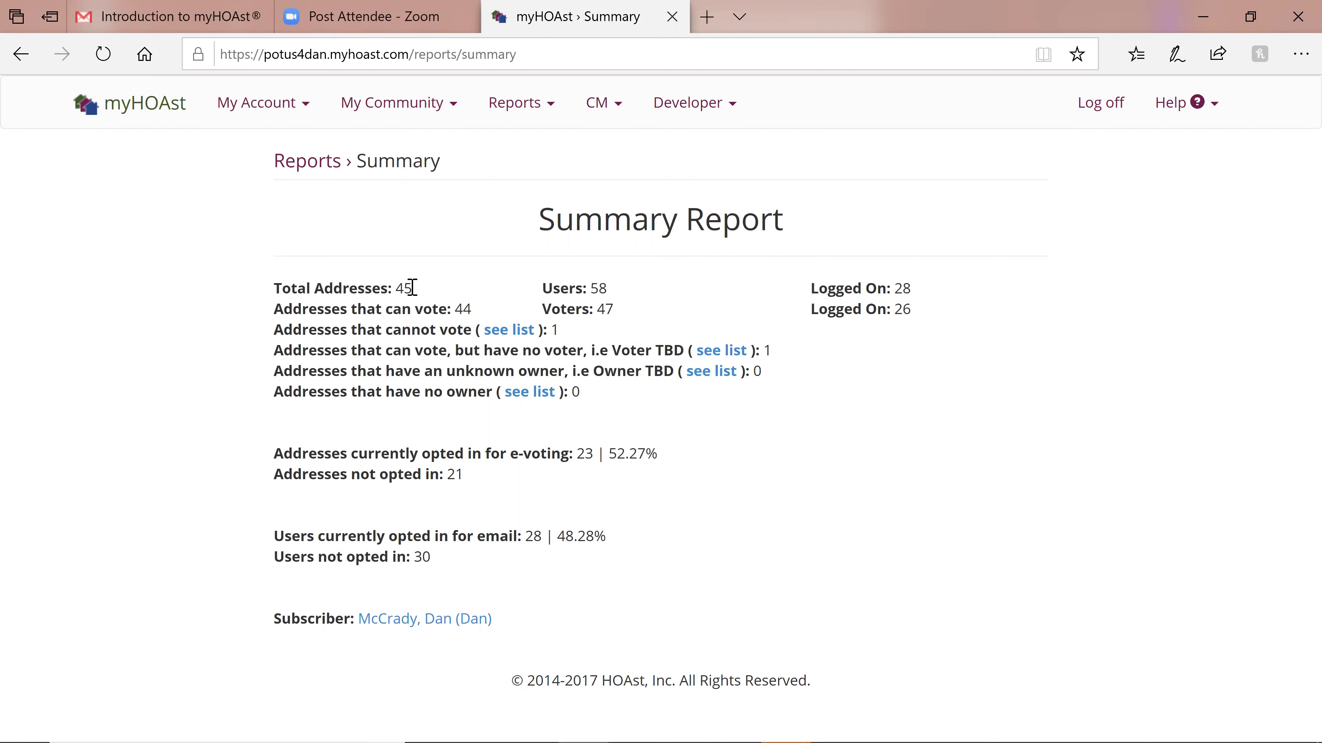
# View and close the list of addresses that cannot vote, and examine the Voter TBD line of the summary
pyautogui.click(505, 336)
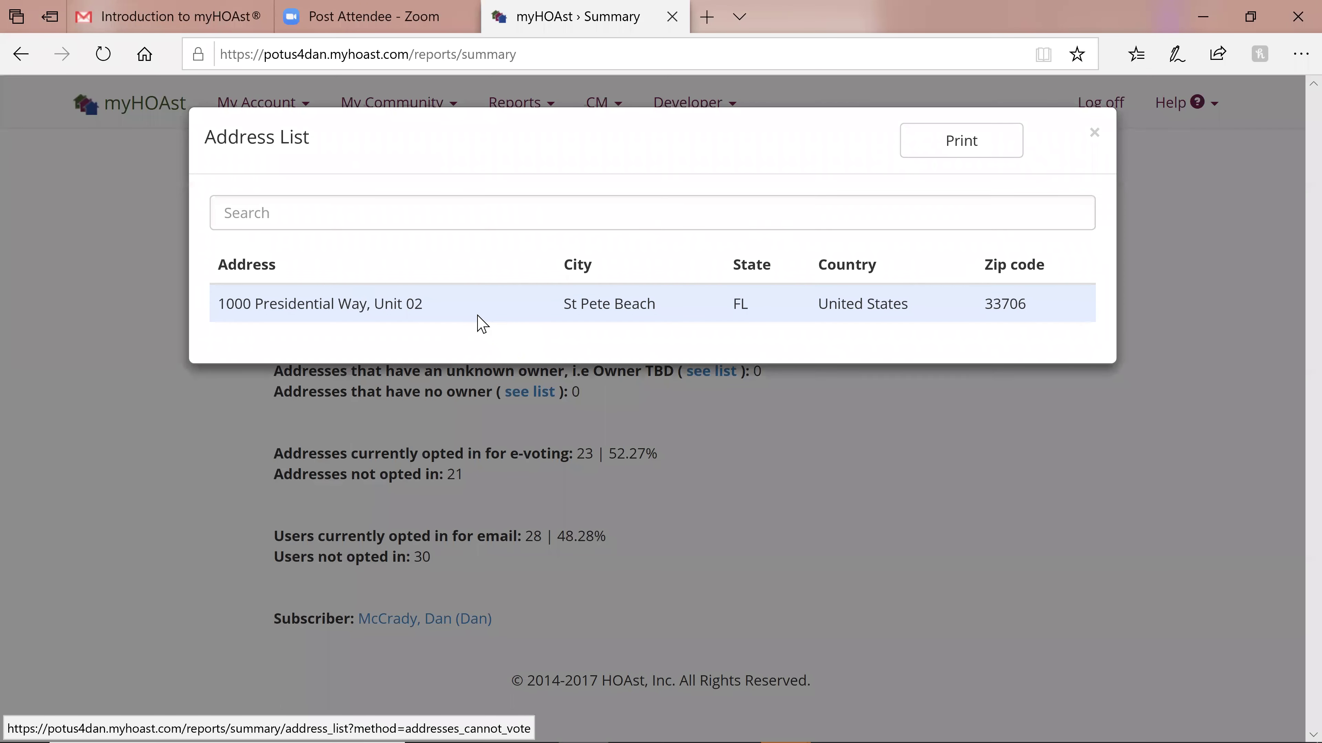
pyautogui.click(1094, 137)
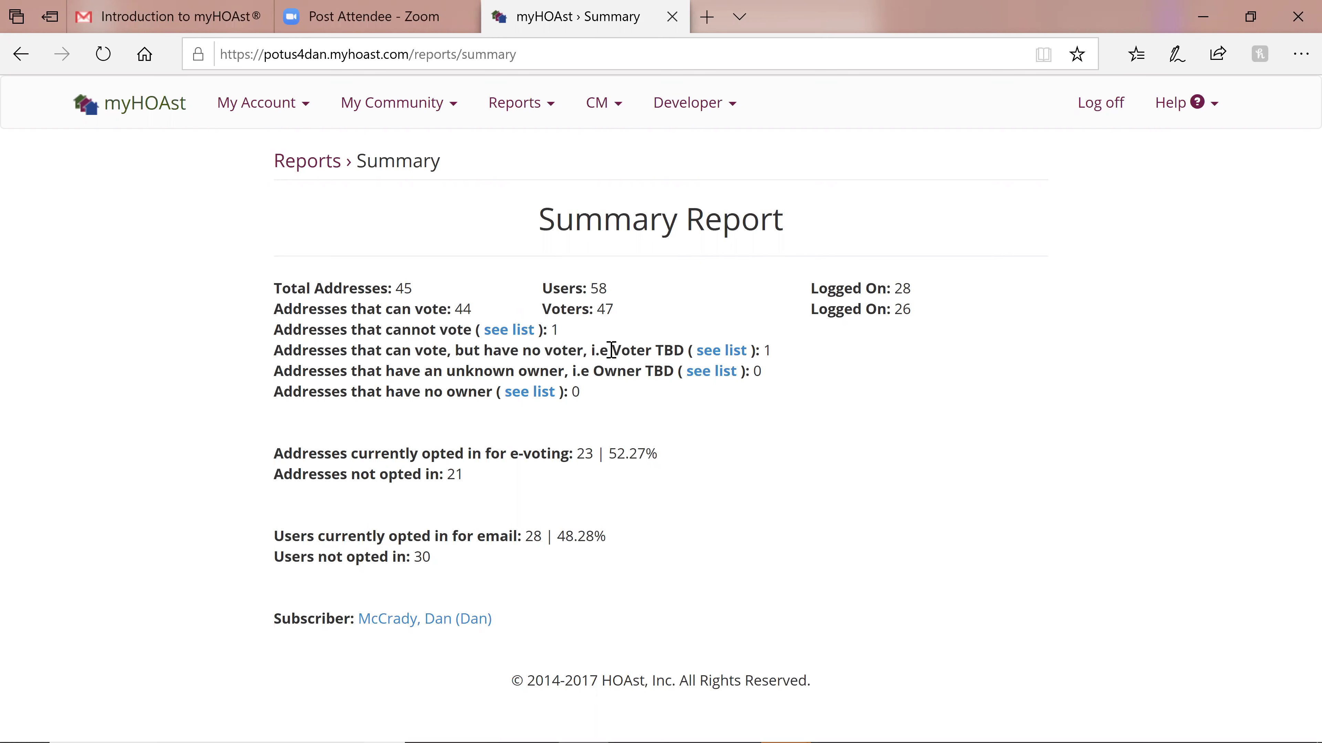
pyautogui.doubleClick(676, 349)
pyautogui.click(637, 358)
# View the Meetings report and open the Voter Activity report
pyautogui.click(512, 119)
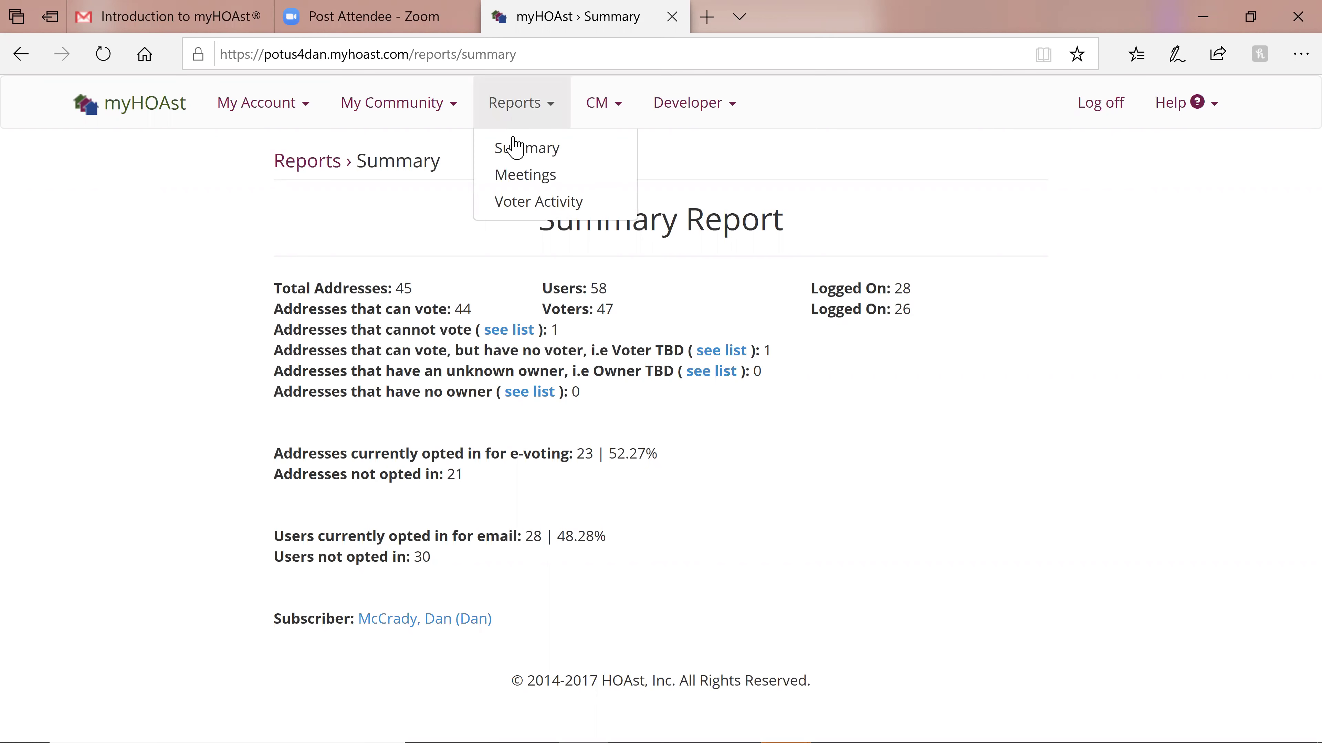
pyautogui.click(525, 174)
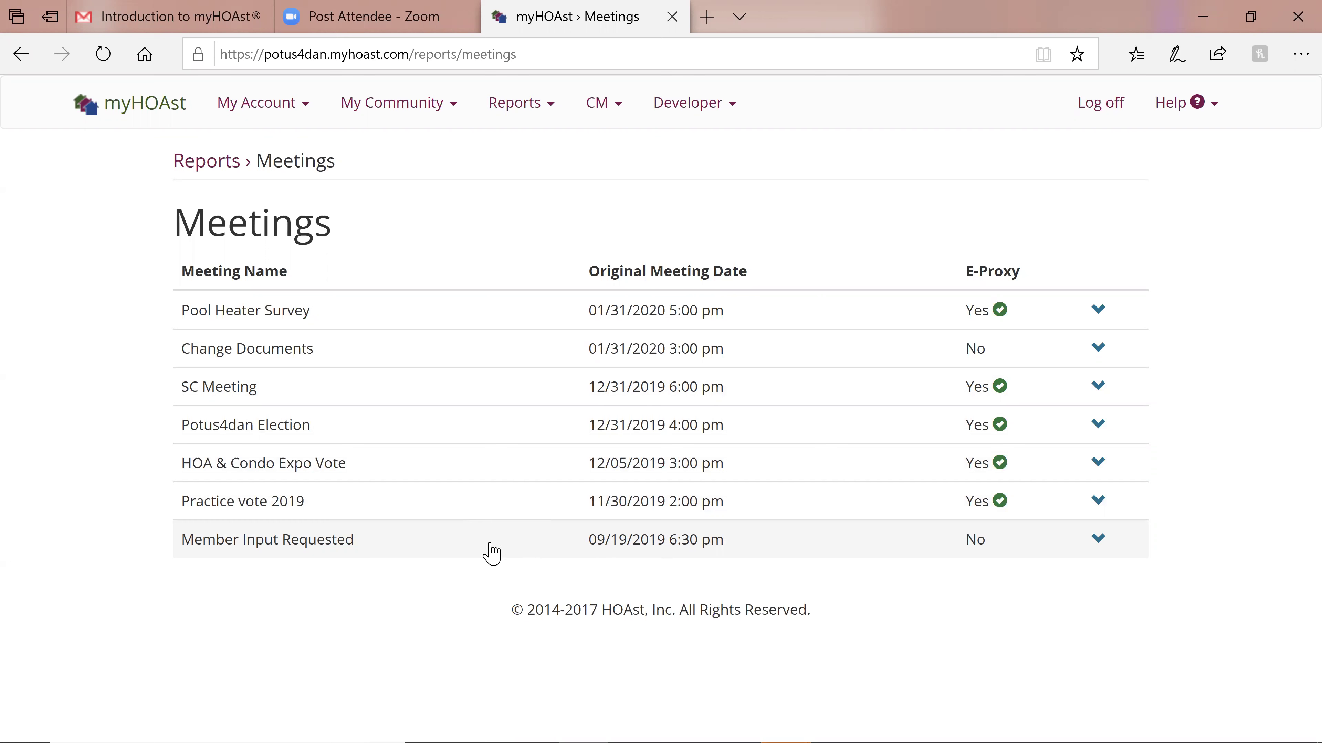
pyautogui.click(523, 110)
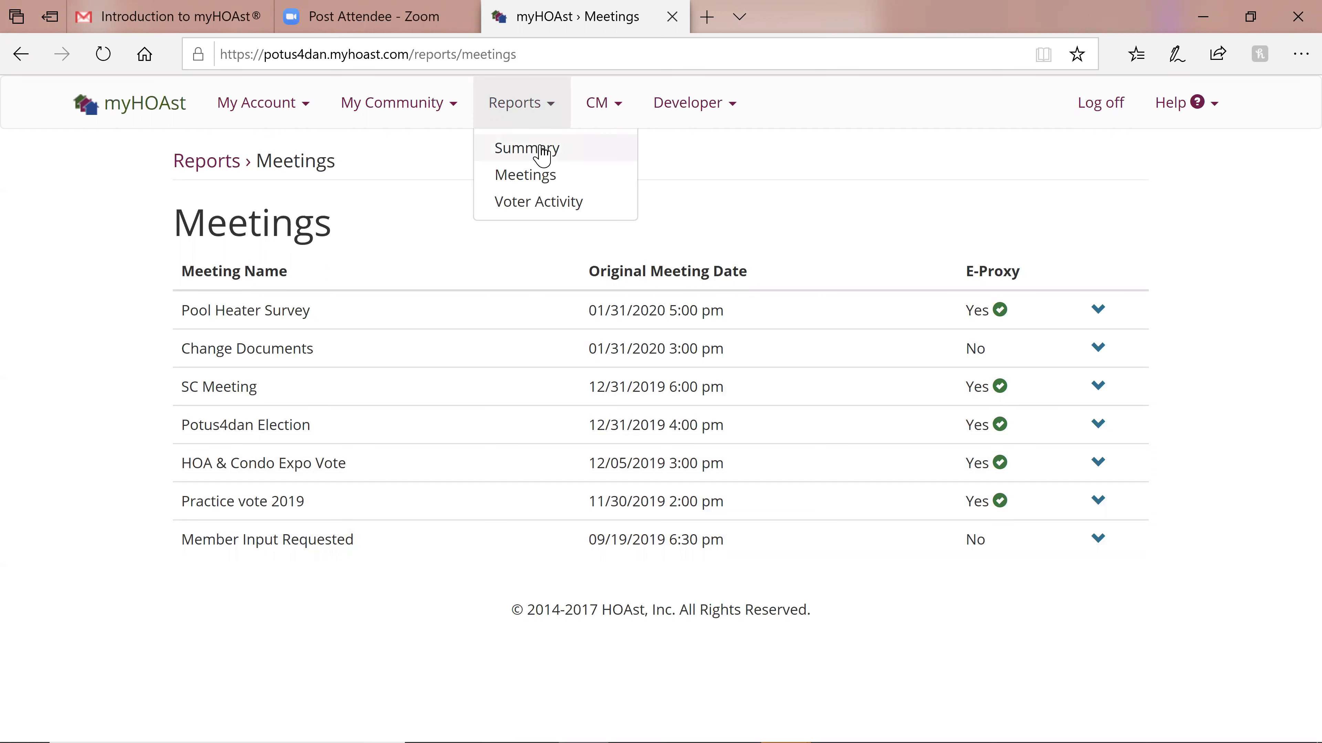
pyautogui.click(558, 203)
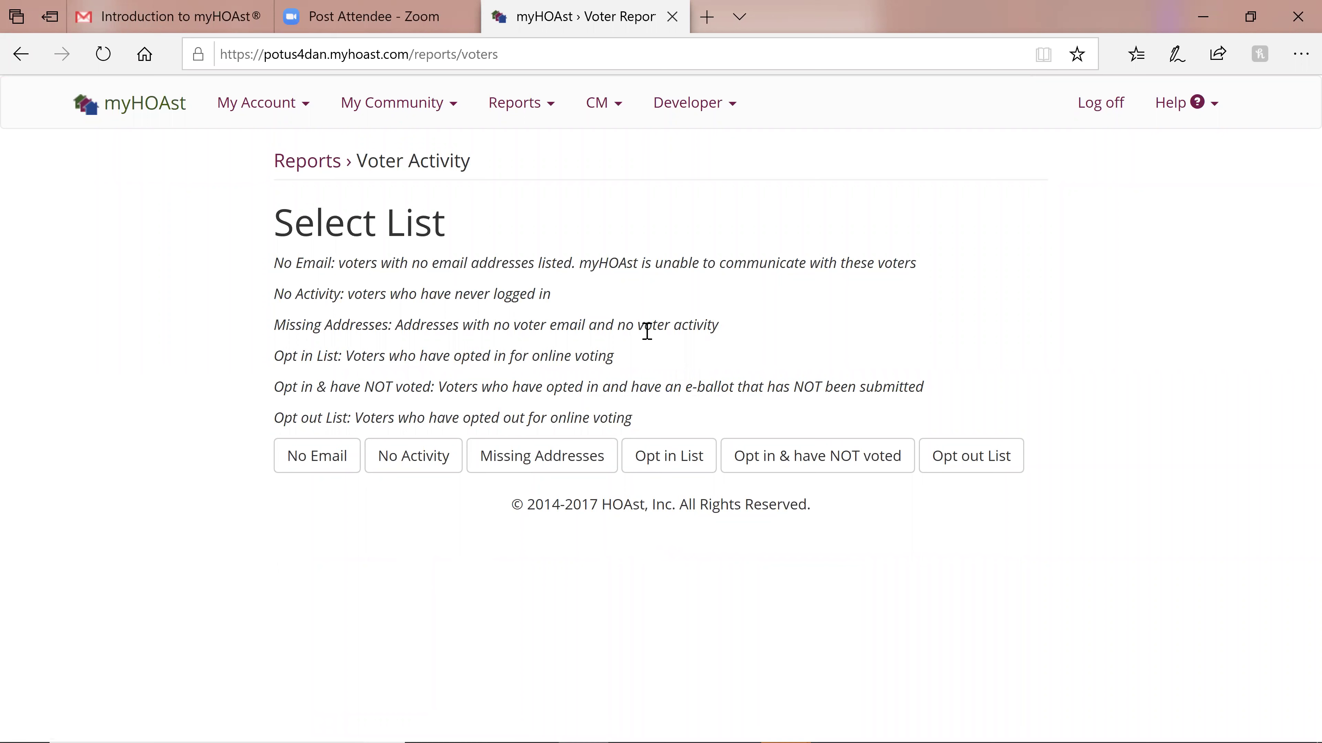
# Look through the community maintenance and developer options, and open the Board Resolution help page
pyautogui.click(604, 106)
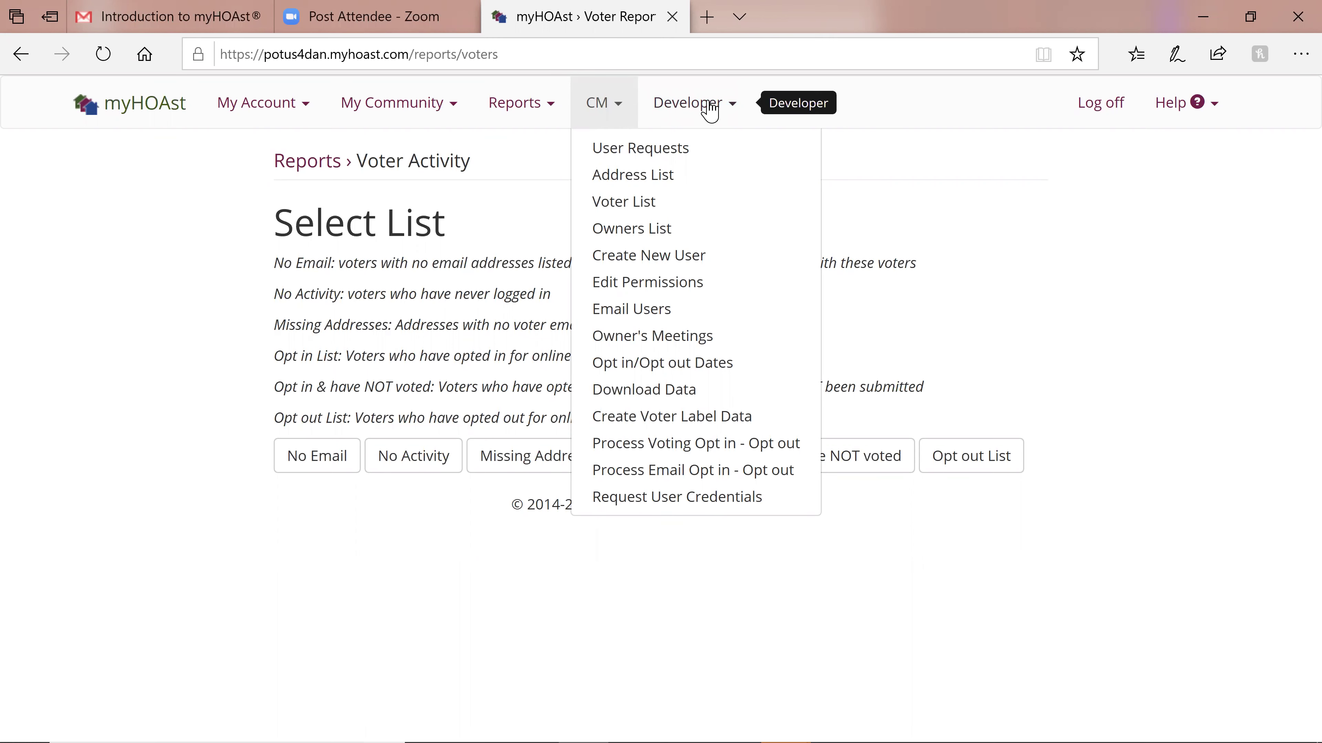
pyautogui.click(710, 106)
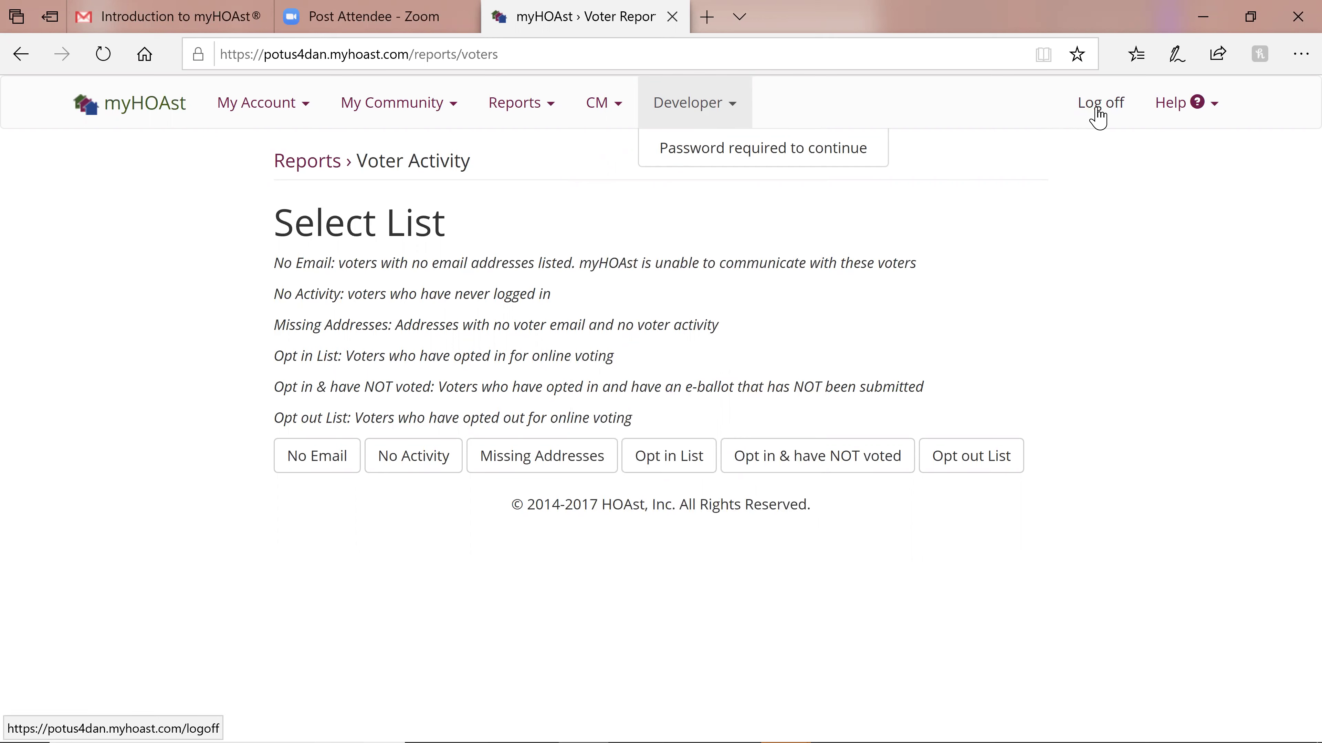
pyautogui.click(1174, 113)
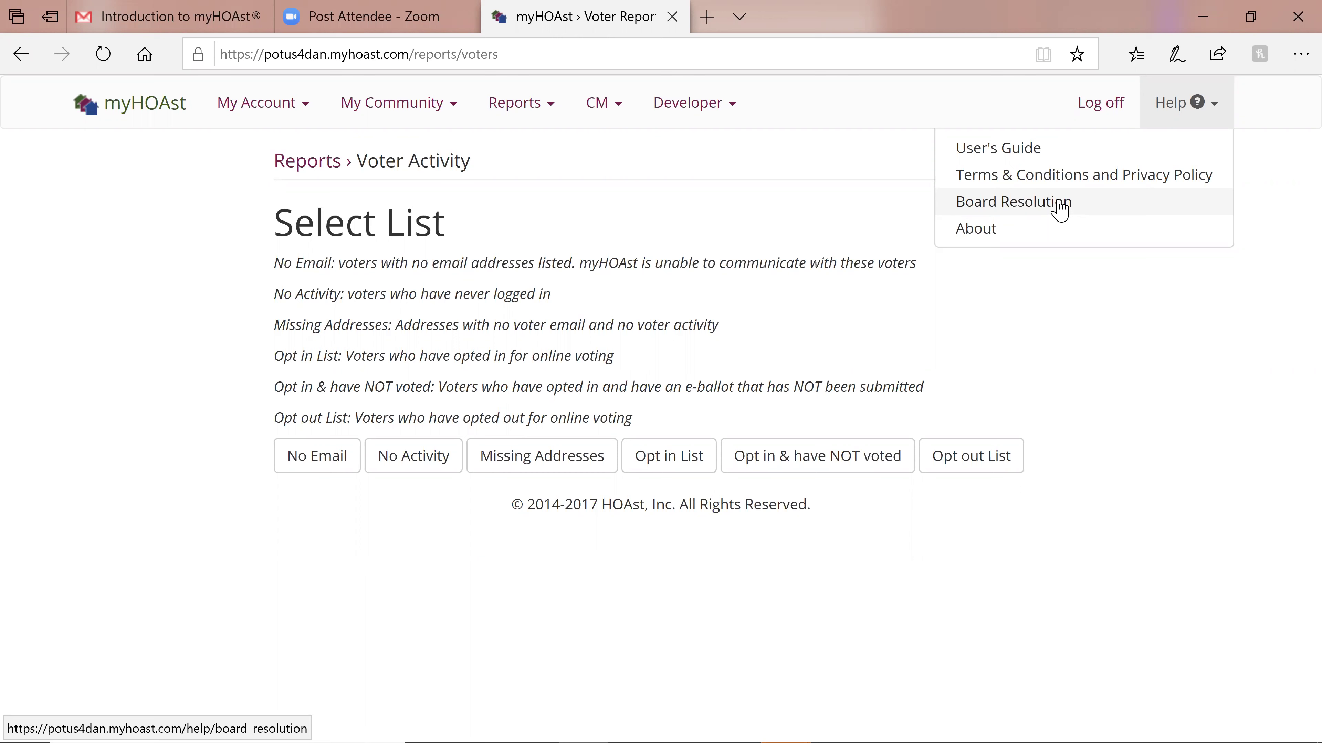
pyautogui.click(1059, 207)
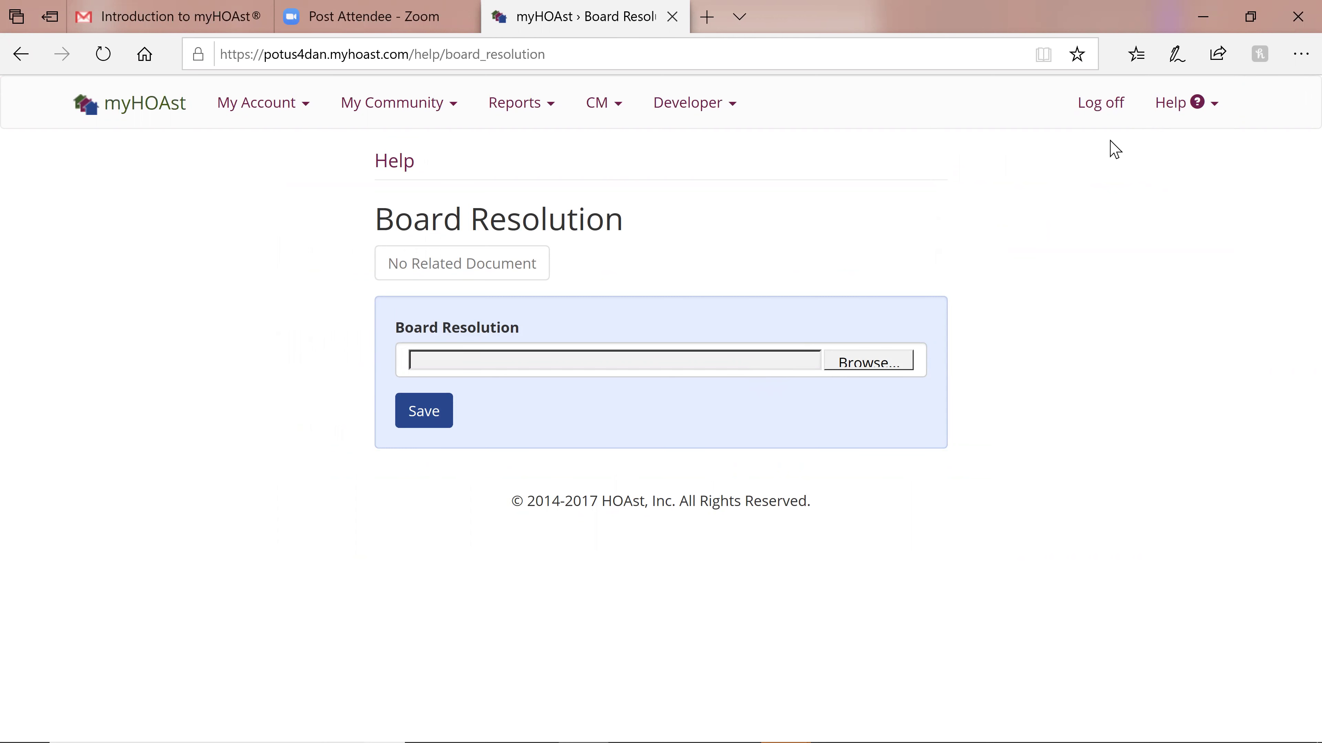
pyautogui.click(1171, 105)
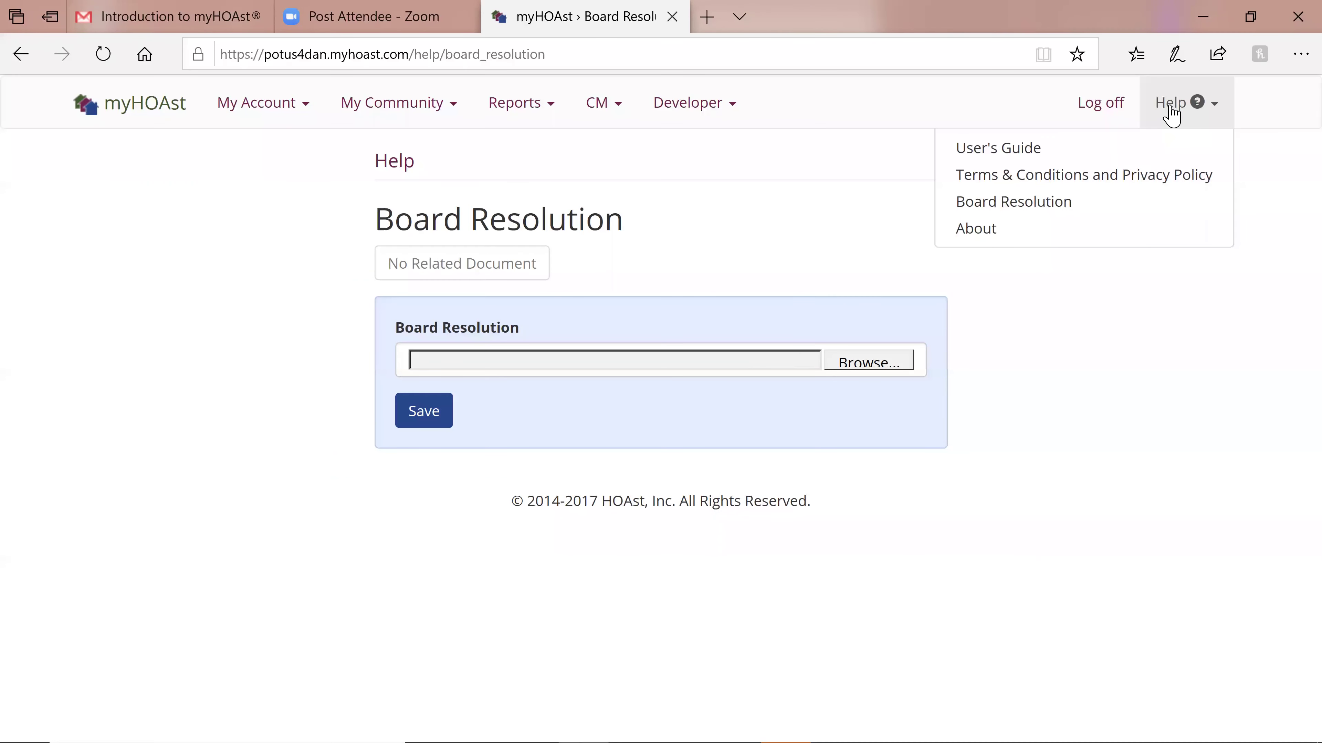
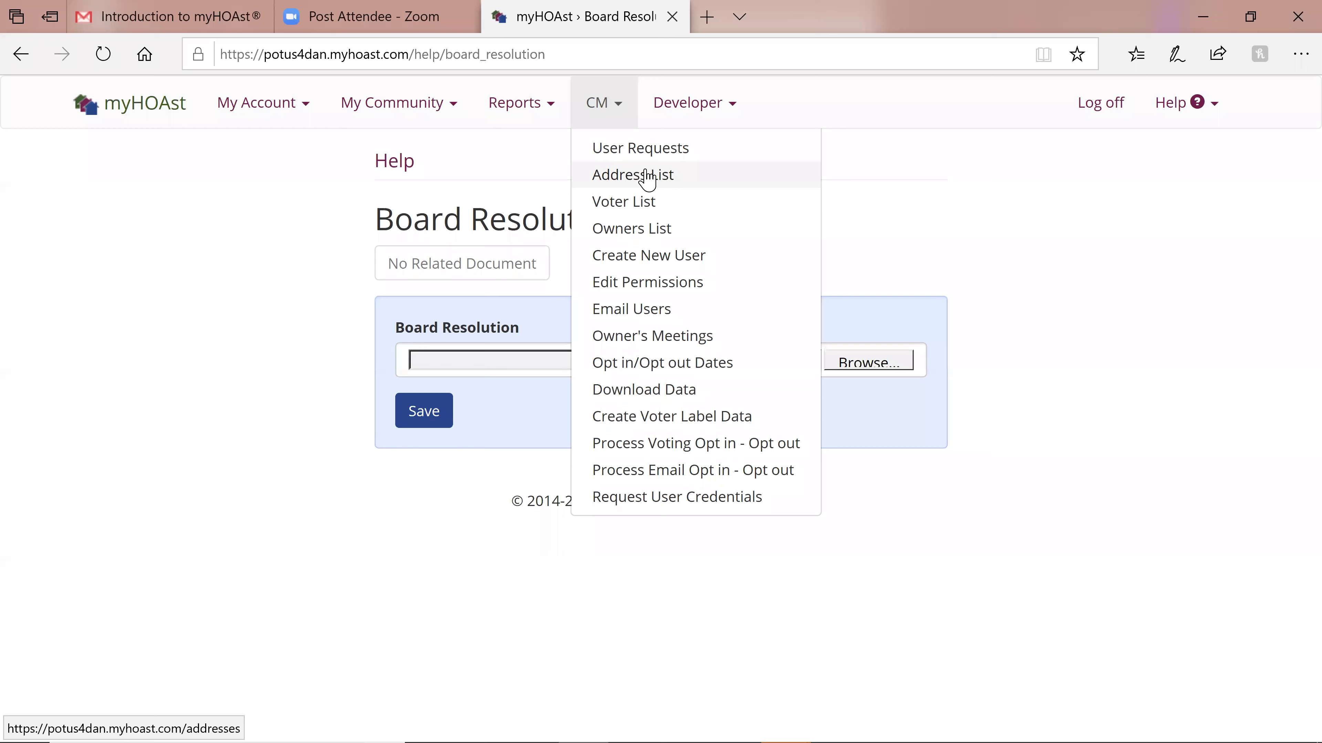
# View the outstanding user requests and open the community's address list
pyautogui.click(648, 150)
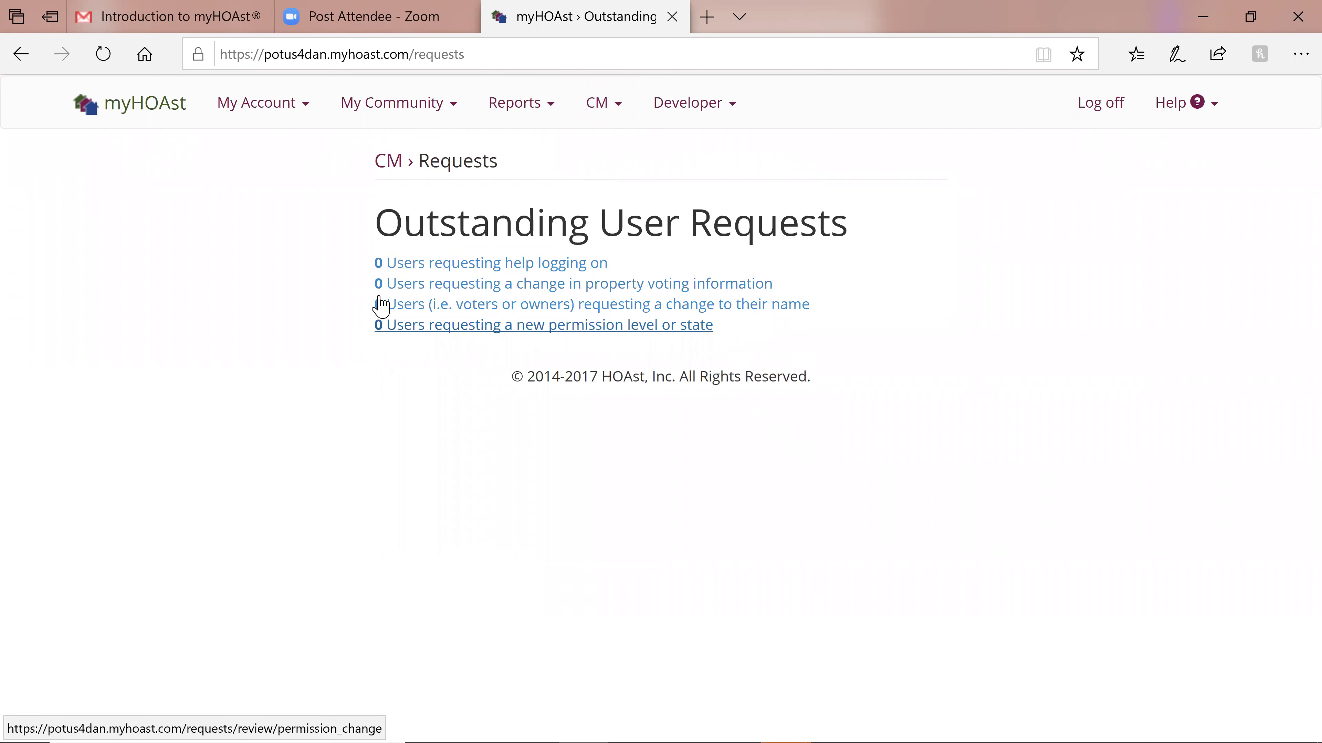
pyautogui.click(603, 107)
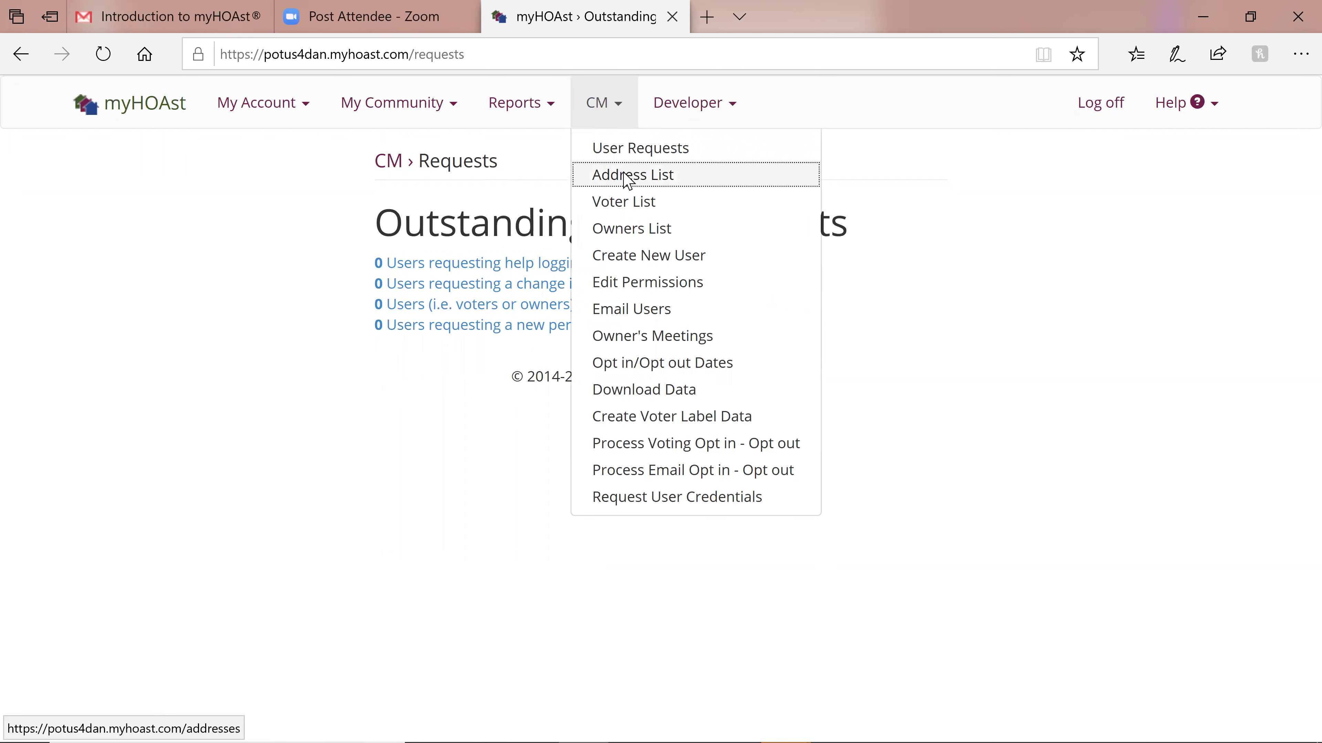
pyautogui.click(624, 173)
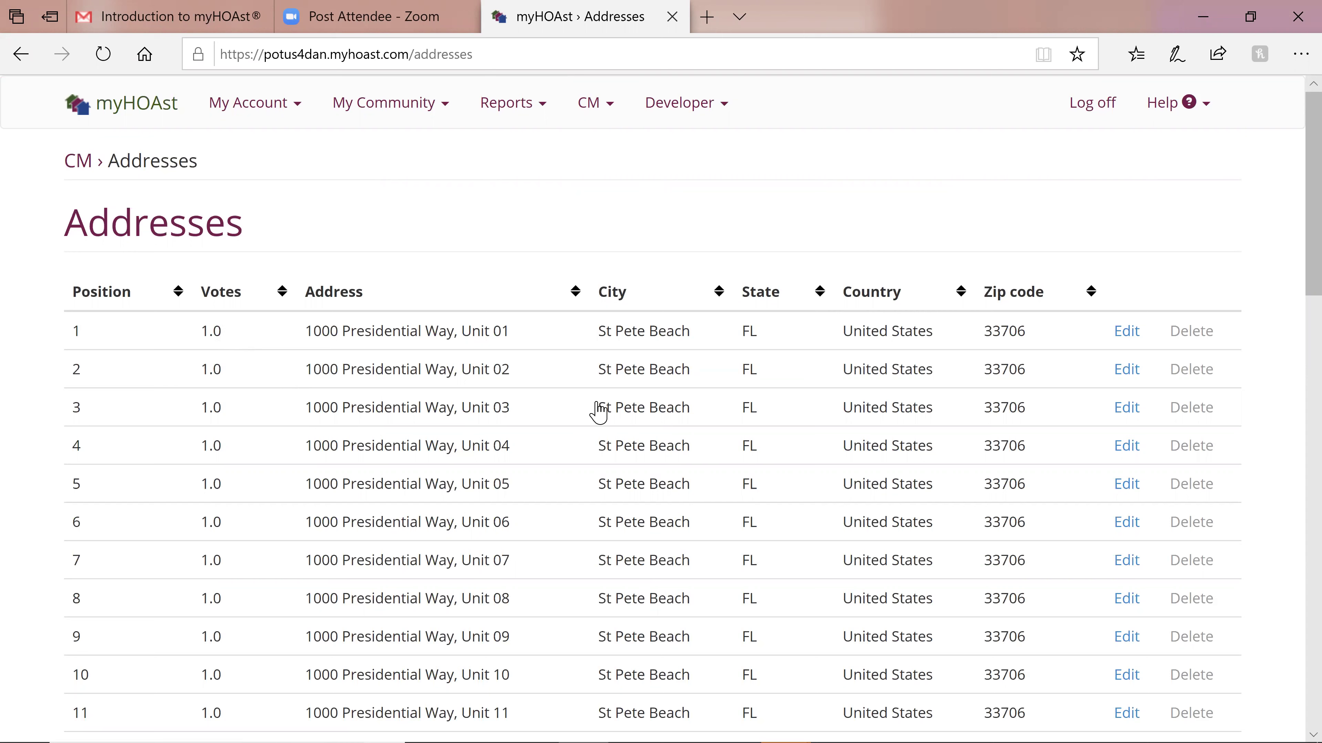
# View the community's voter list and owners list
pyautogui.click(593, 104)
pyautogui.click(617, 203)
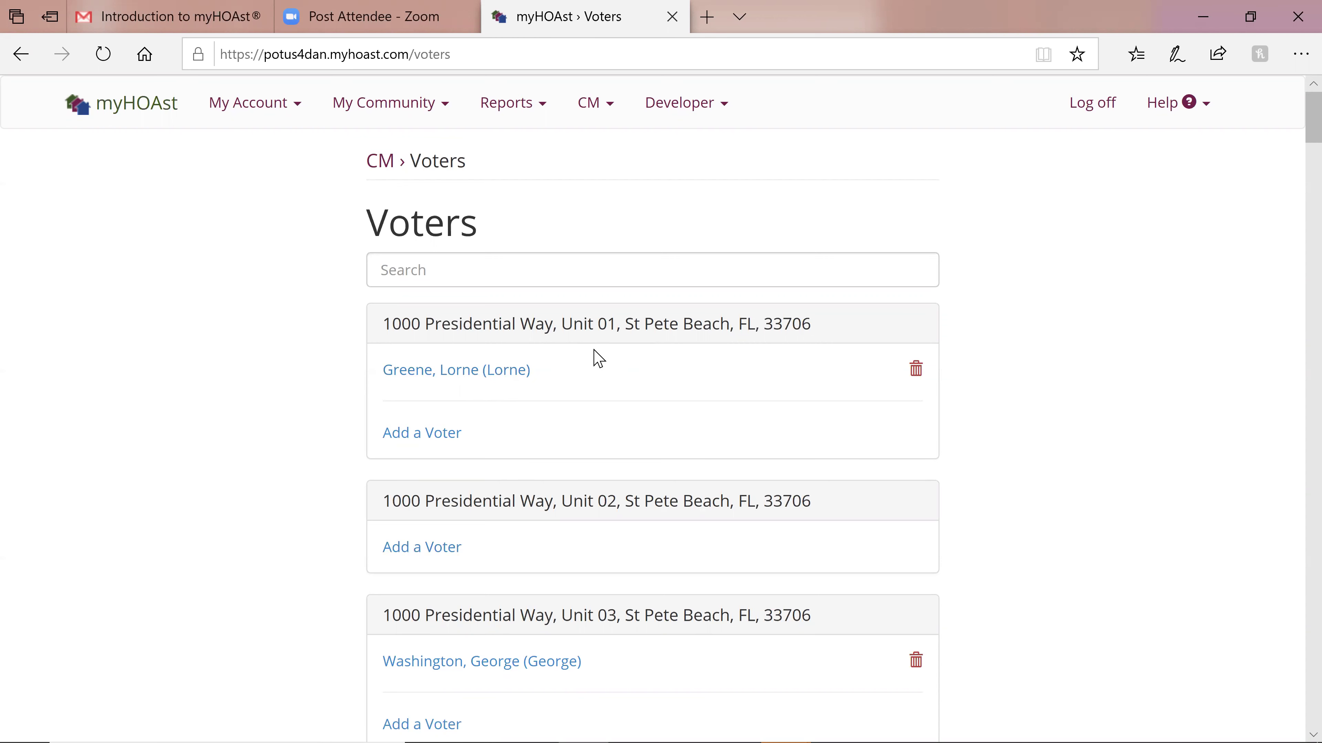
pyautogui.click(600, 110)
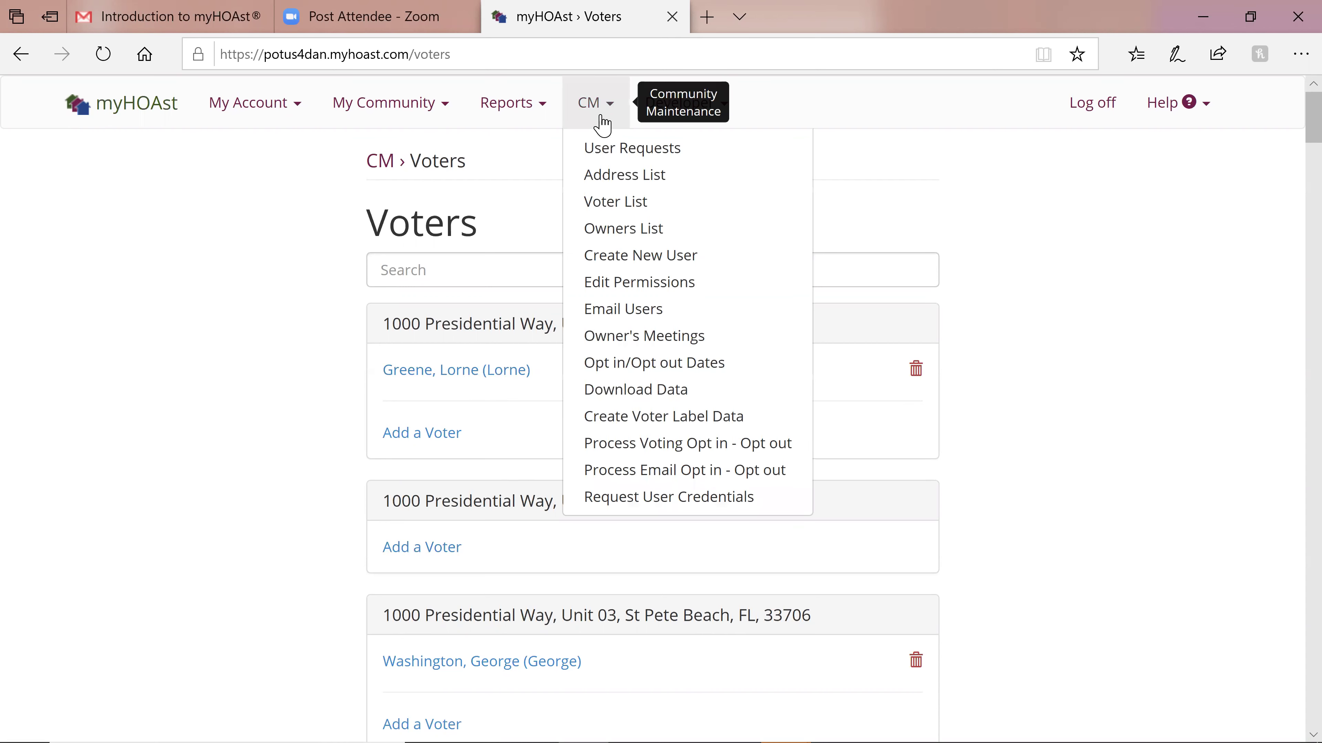
pyautogui.click(630, 233)
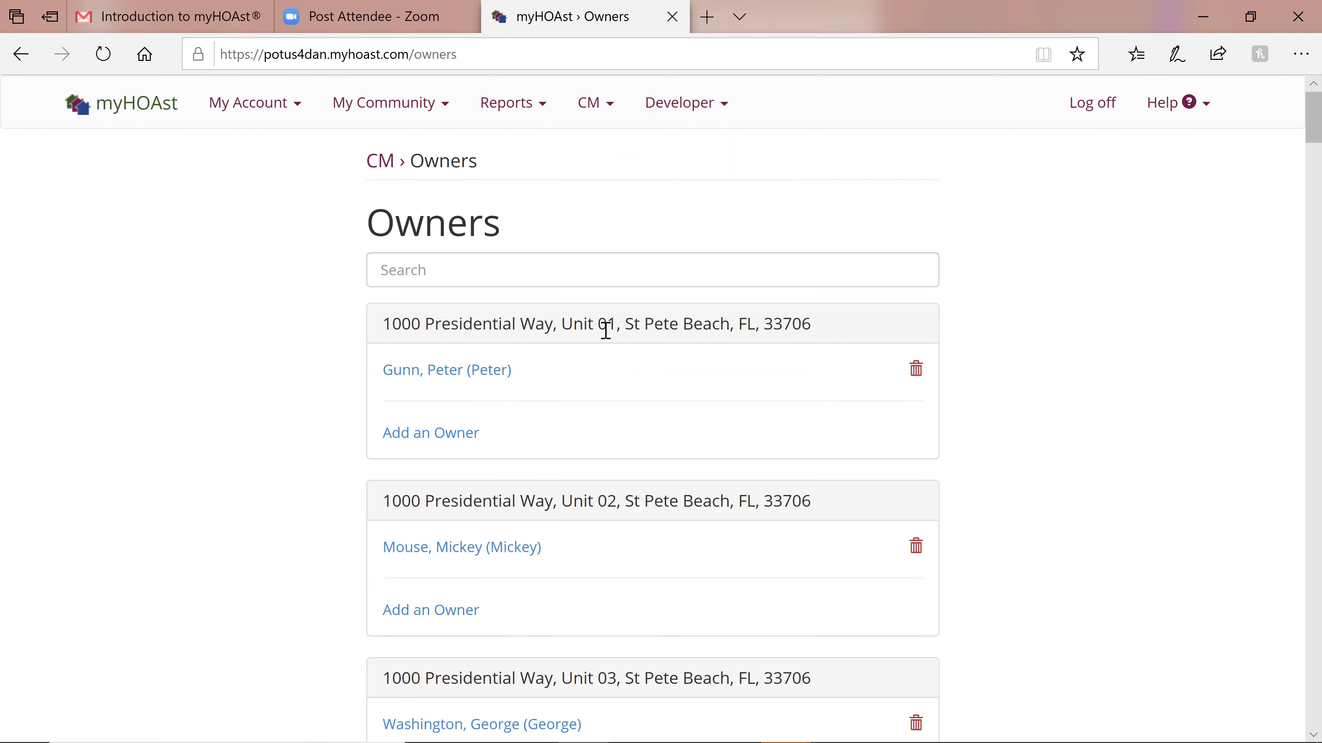
pyautogui.click(602, 116)
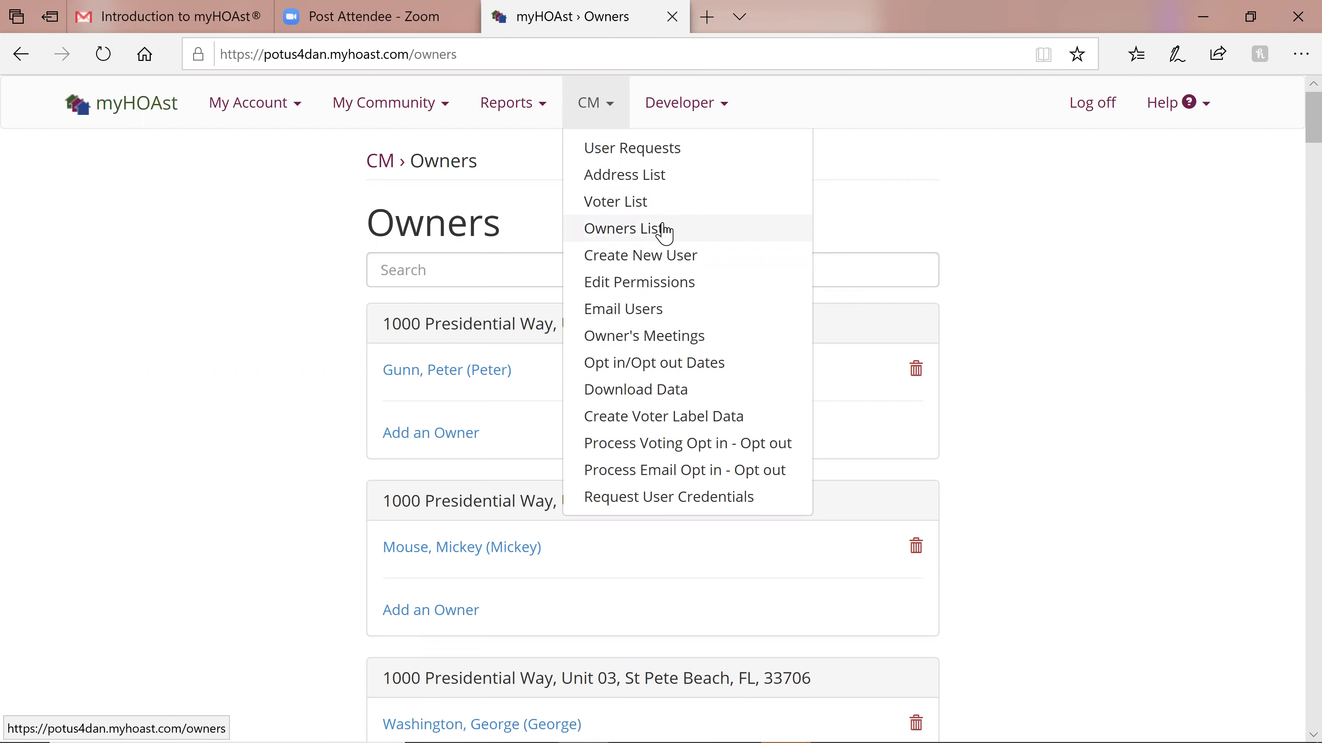
pyautogui.click(939, 183)
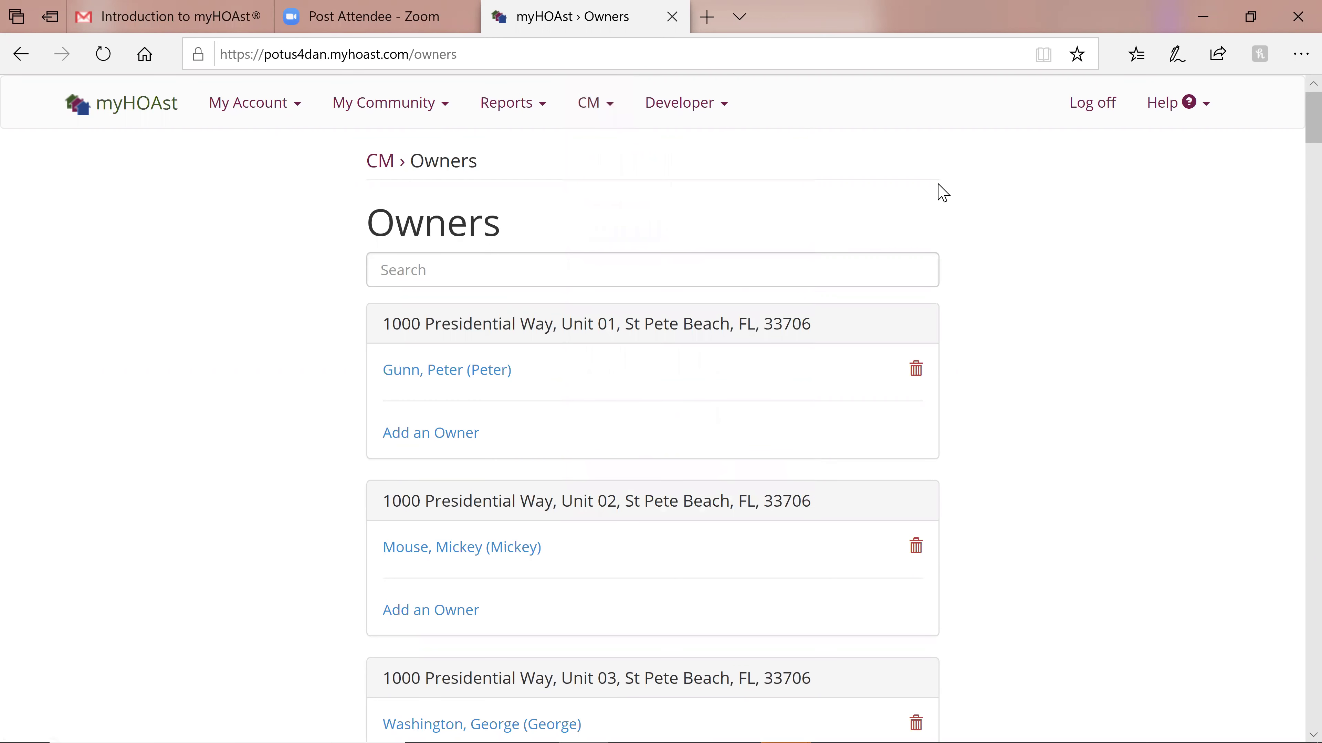
# Start adding an owner to Unit 01, search the users for "mm" and open the new user invitation form
pyautogui.click(447, 441)
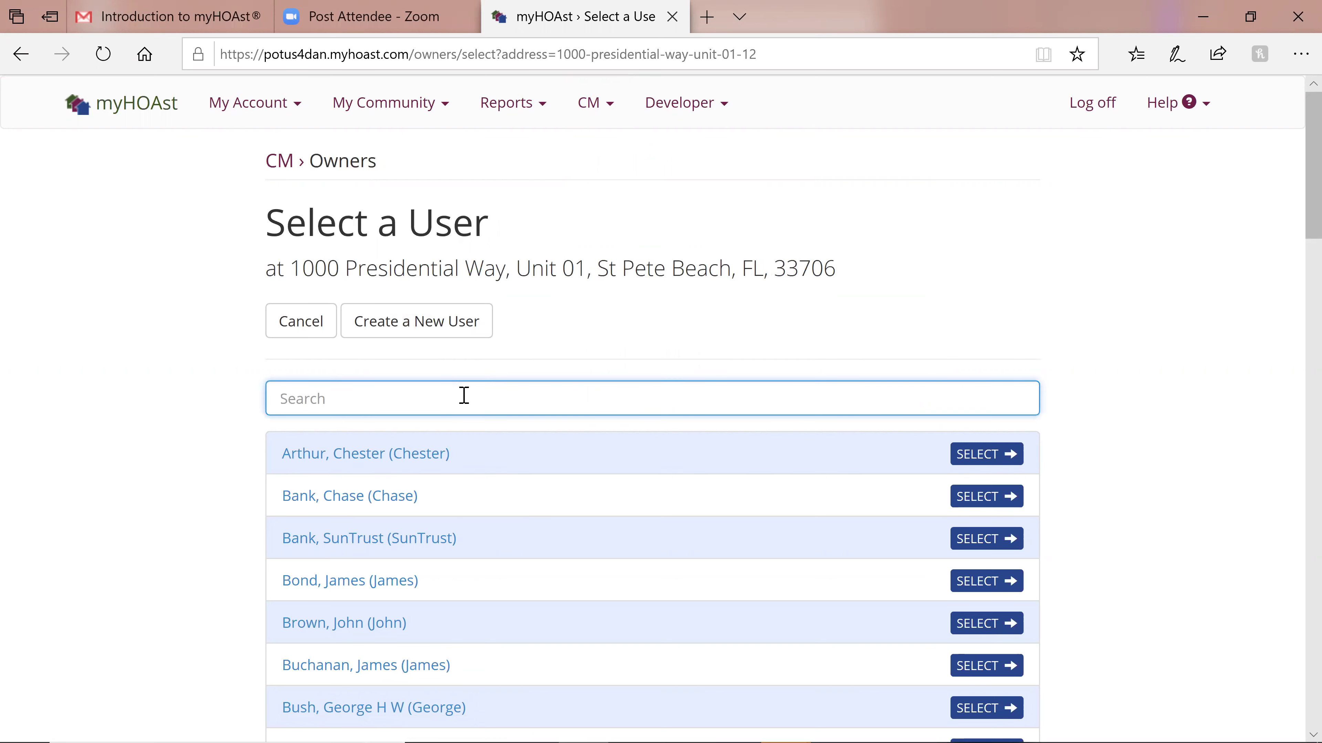
pyautogui.write('mm')
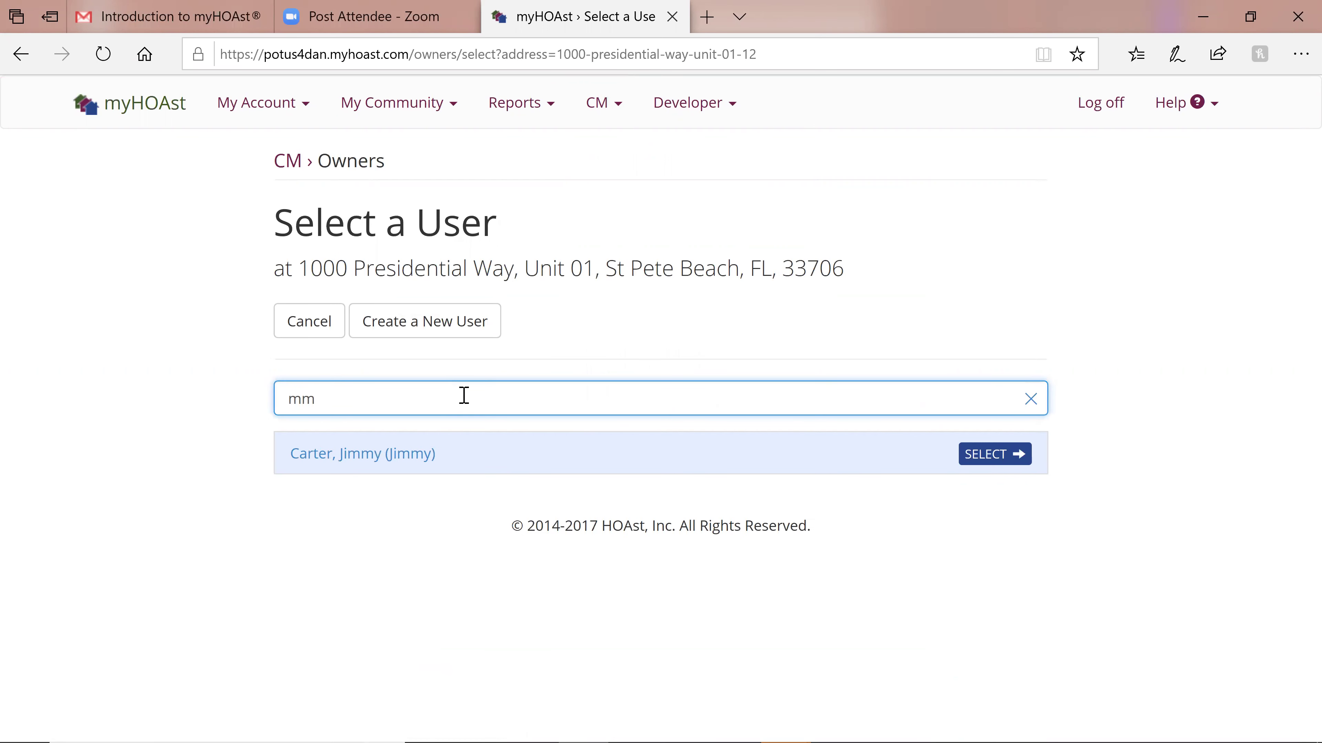
pyautogui.click(438, 326)
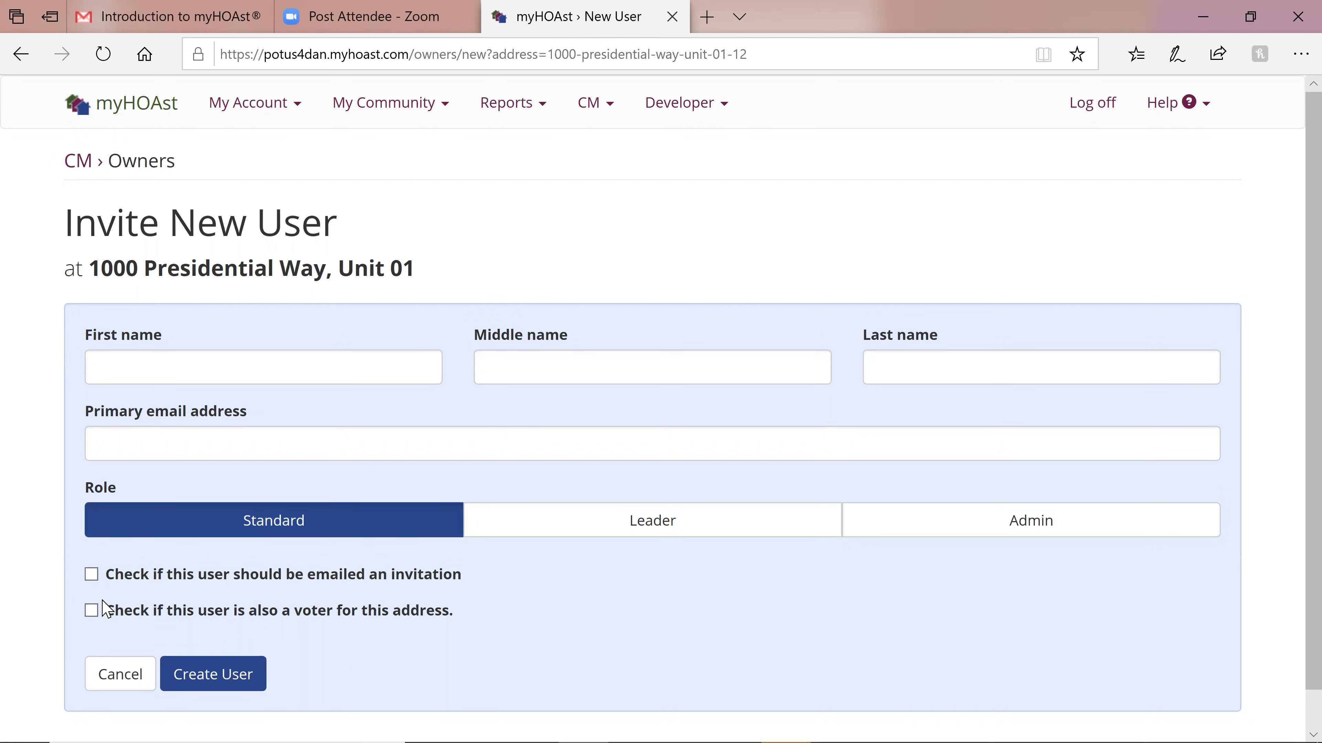
# Tick the voter and emailed-invitation options for the new Unit 01 owner, and cancel the invitation
pyautogui.click(92, 612)
pyautogui.click(92, 577)
pyautogui.click(119, 685)
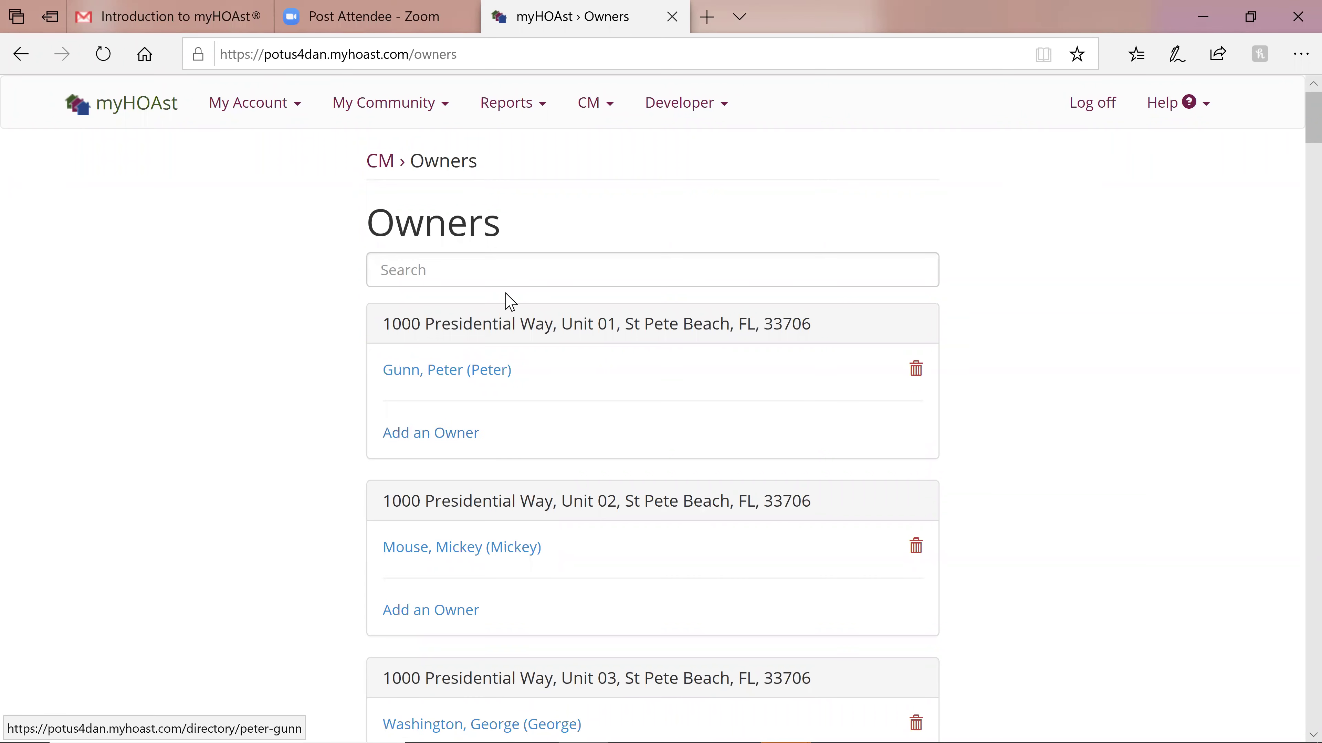
# View the form for creating a new directory user and cancel it
pyautogui.click(596, 105)
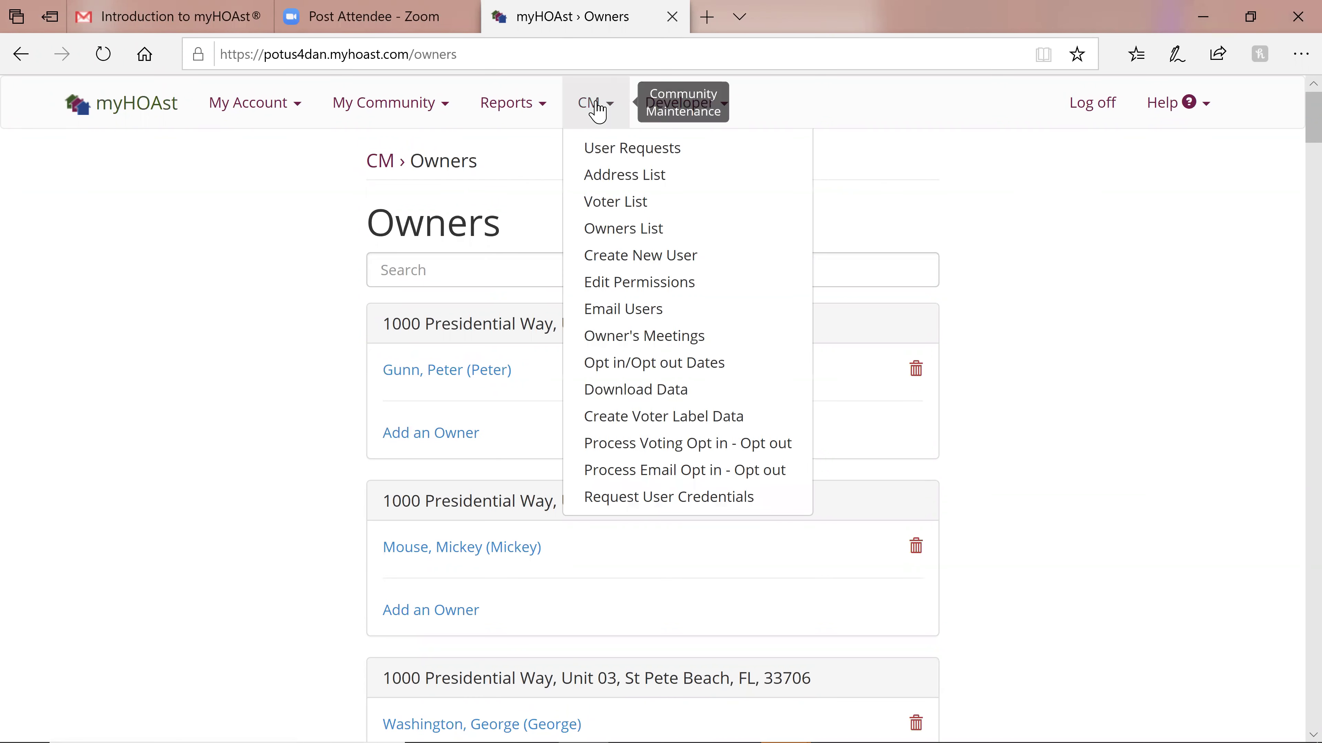
pyautogui.click(628, 256)
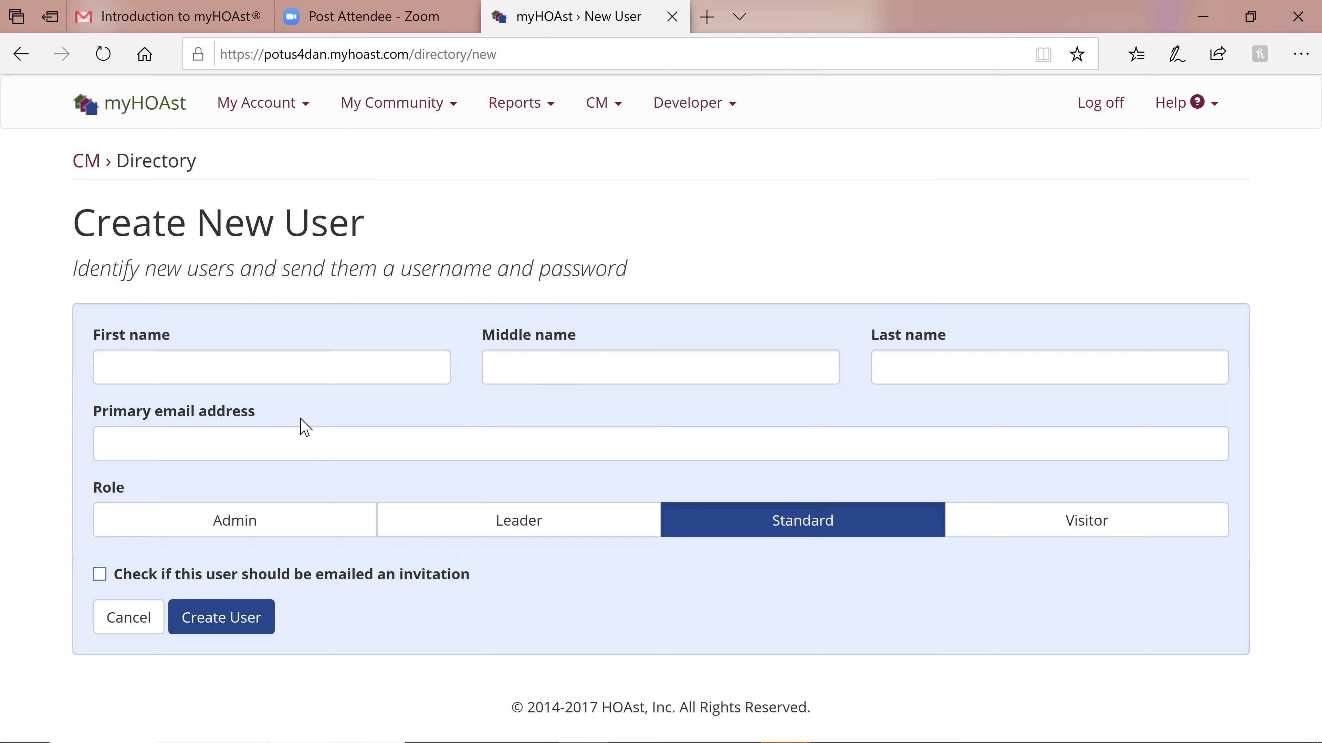
pyautogui.click(125, 628)
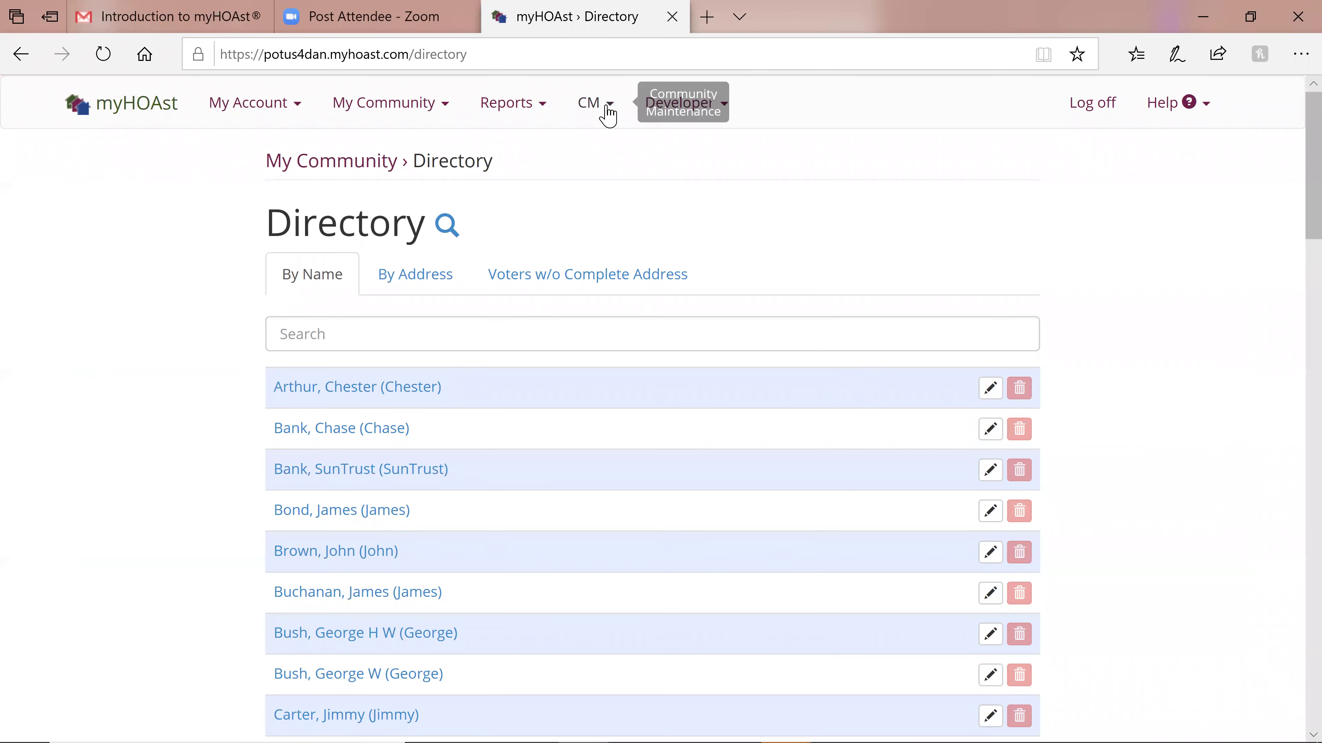
# Open the user permissions and try the Admin and Leader roles for the first listed user before restoring the Standard role
pyautogui.click(607, 111)
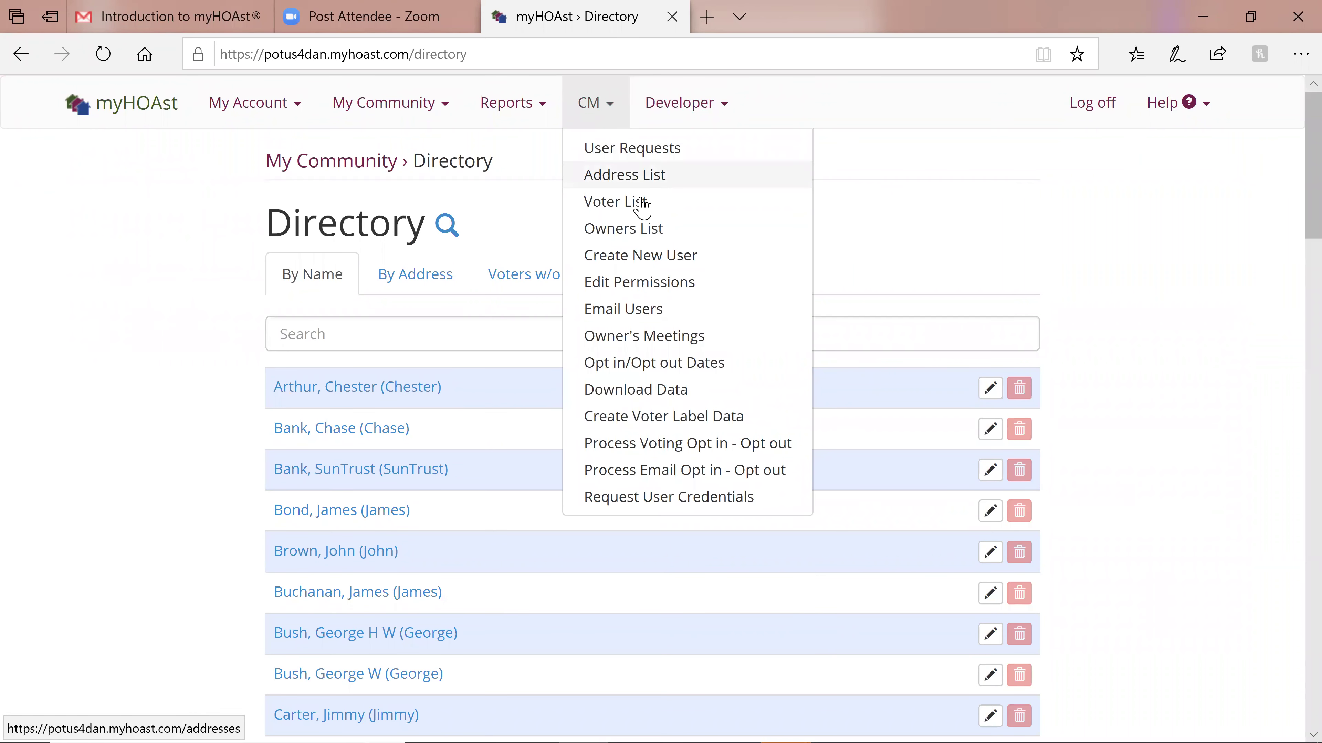
pyautogui.click(654, 283)
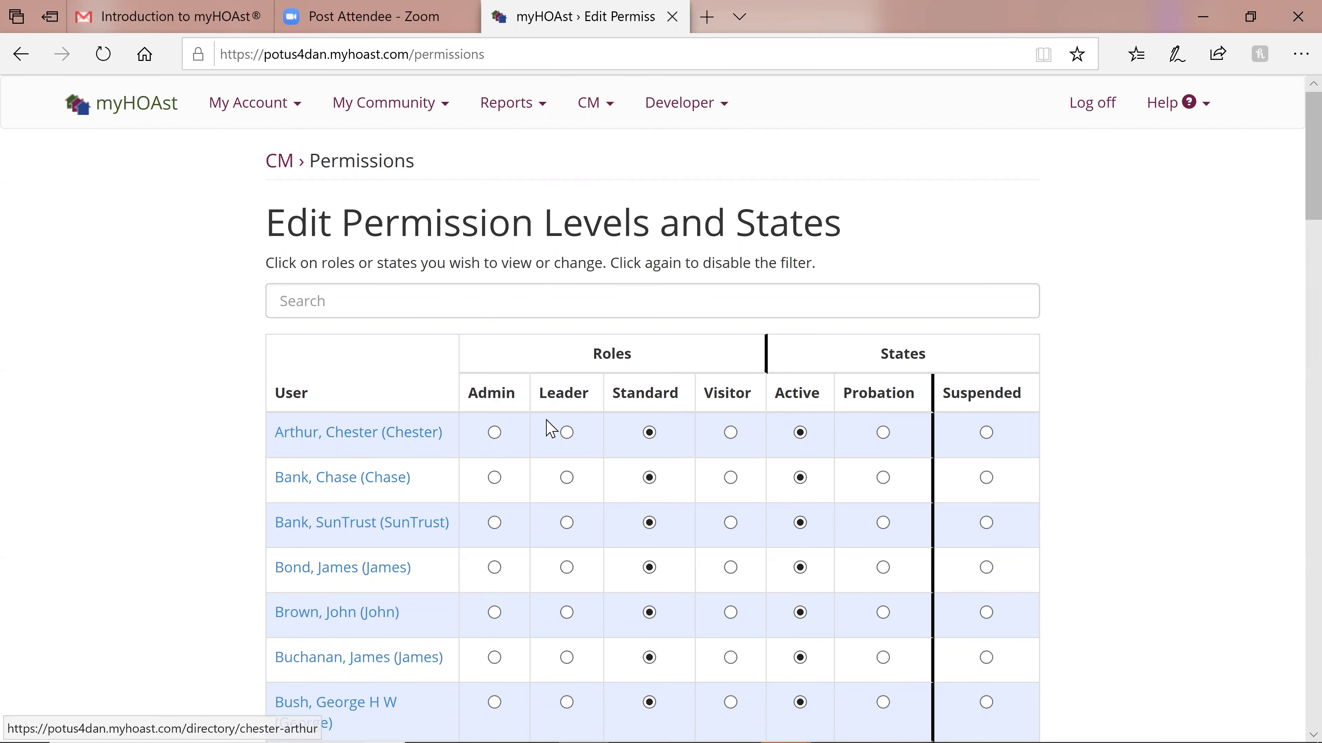
pyautogui.click(495, 433)
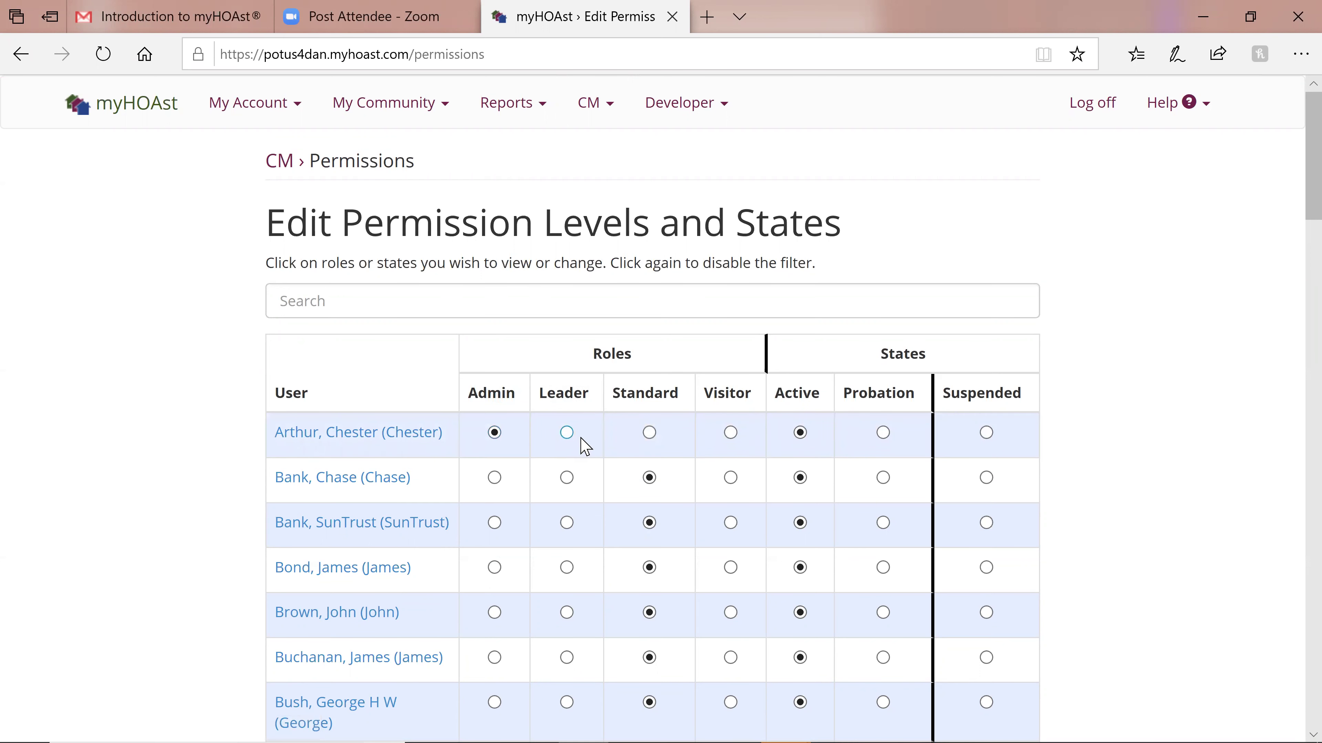
pyautogui.click(566, 433)
pyautogui.click(649, 433)
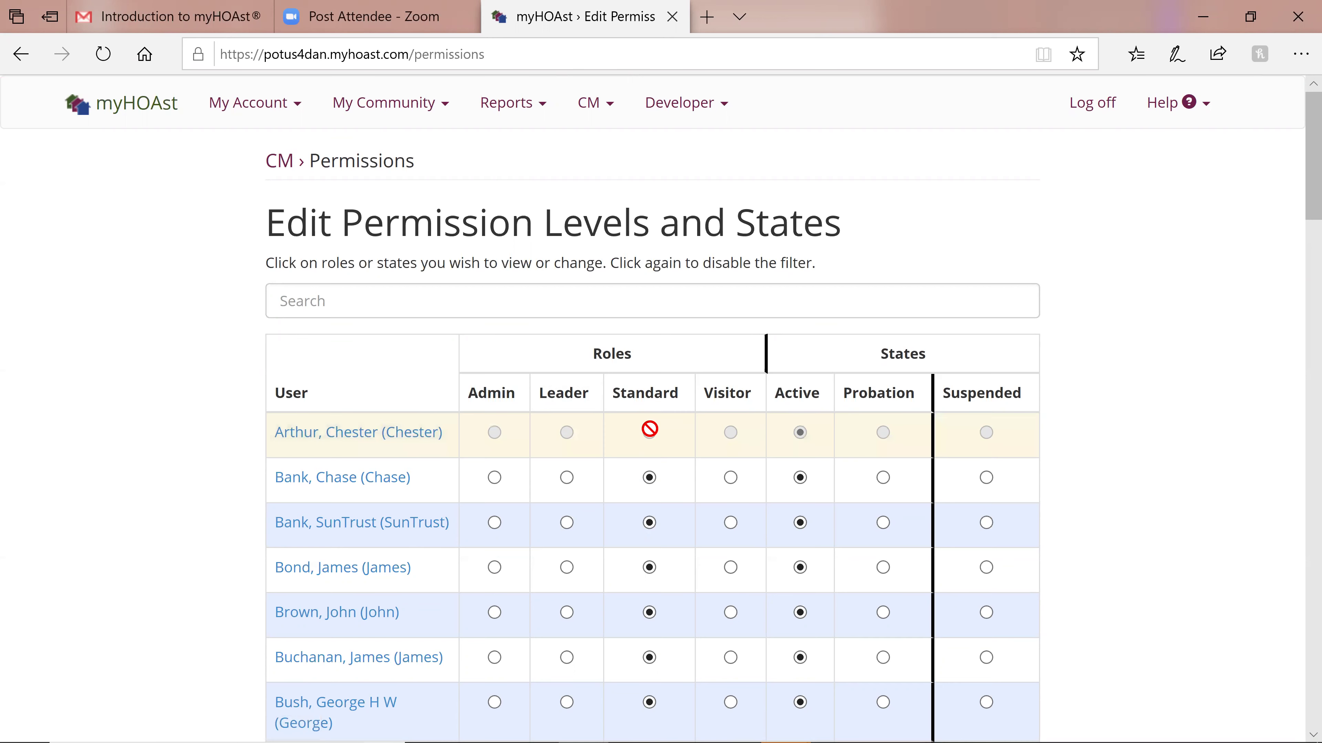
# Open a new email message to voters and examine the available sender and recipient groups
pyautogui.click(590, 109)
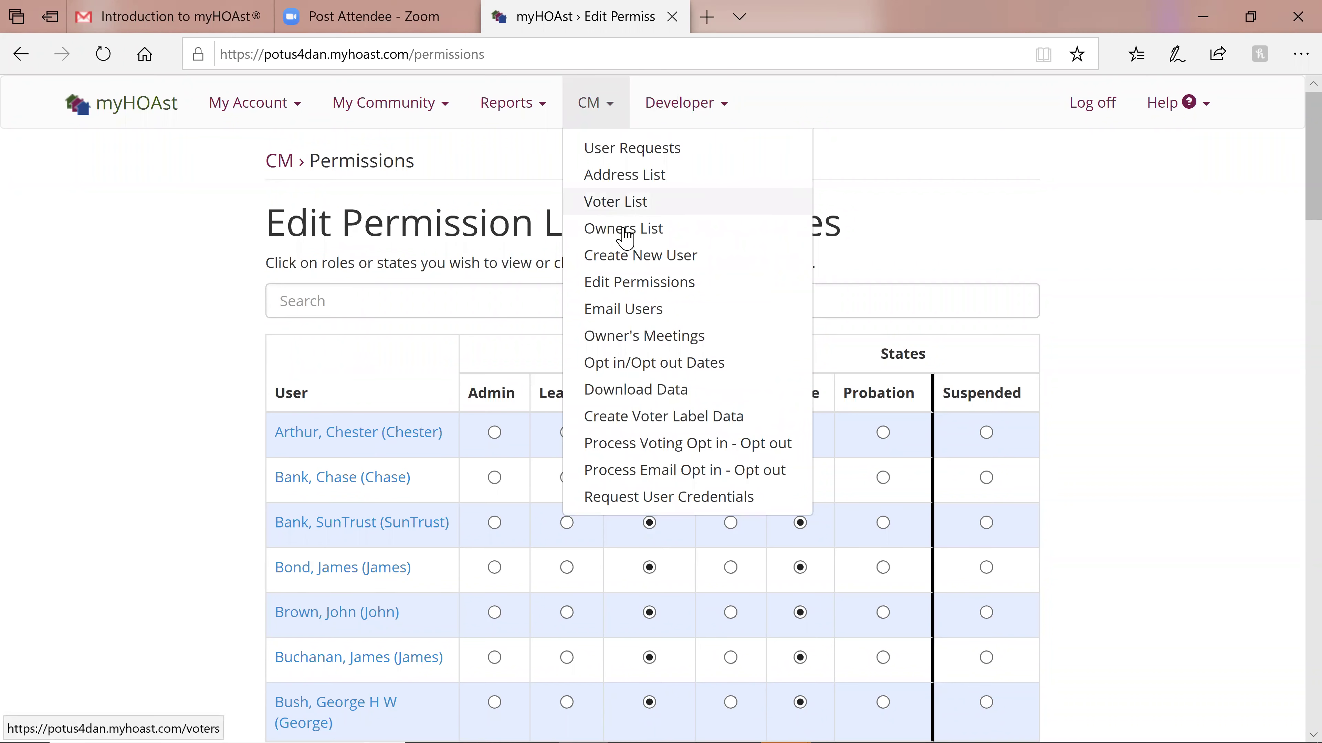
pyautogui.click(643, 311)
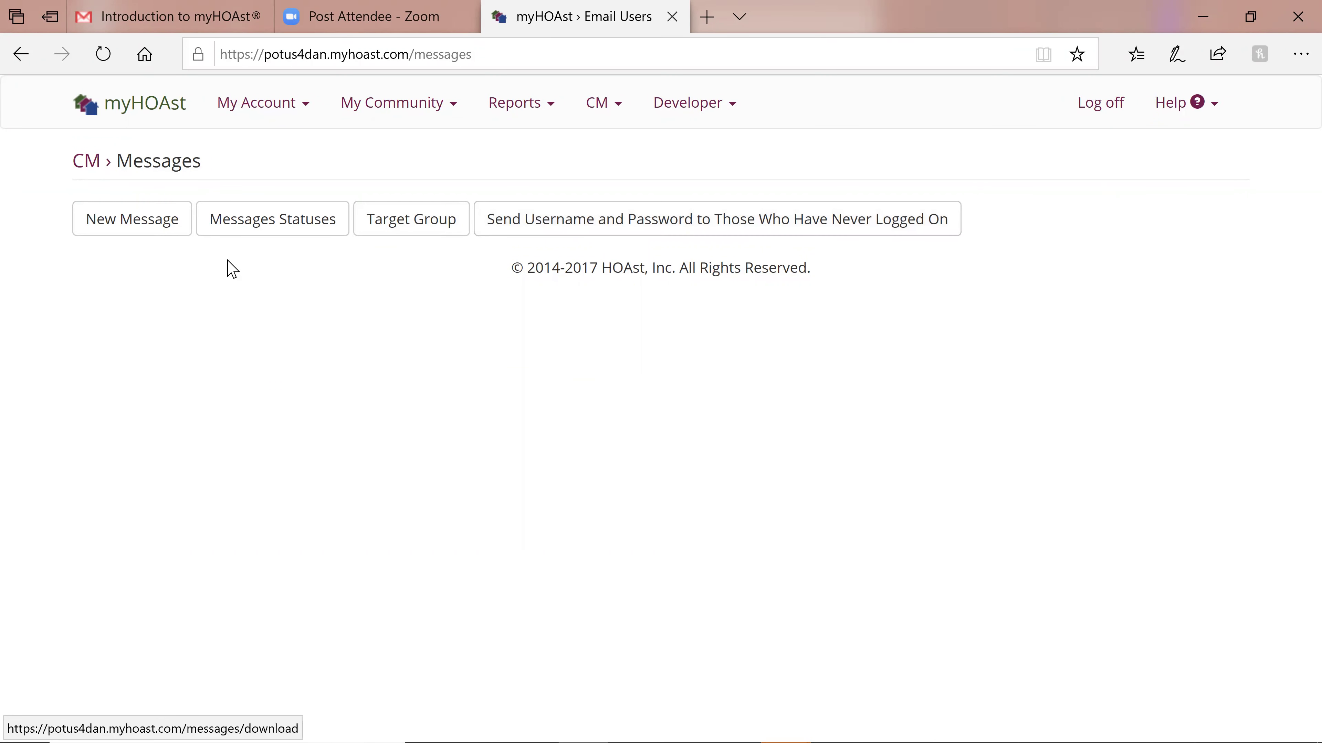
pyautogui.click(144, 229)
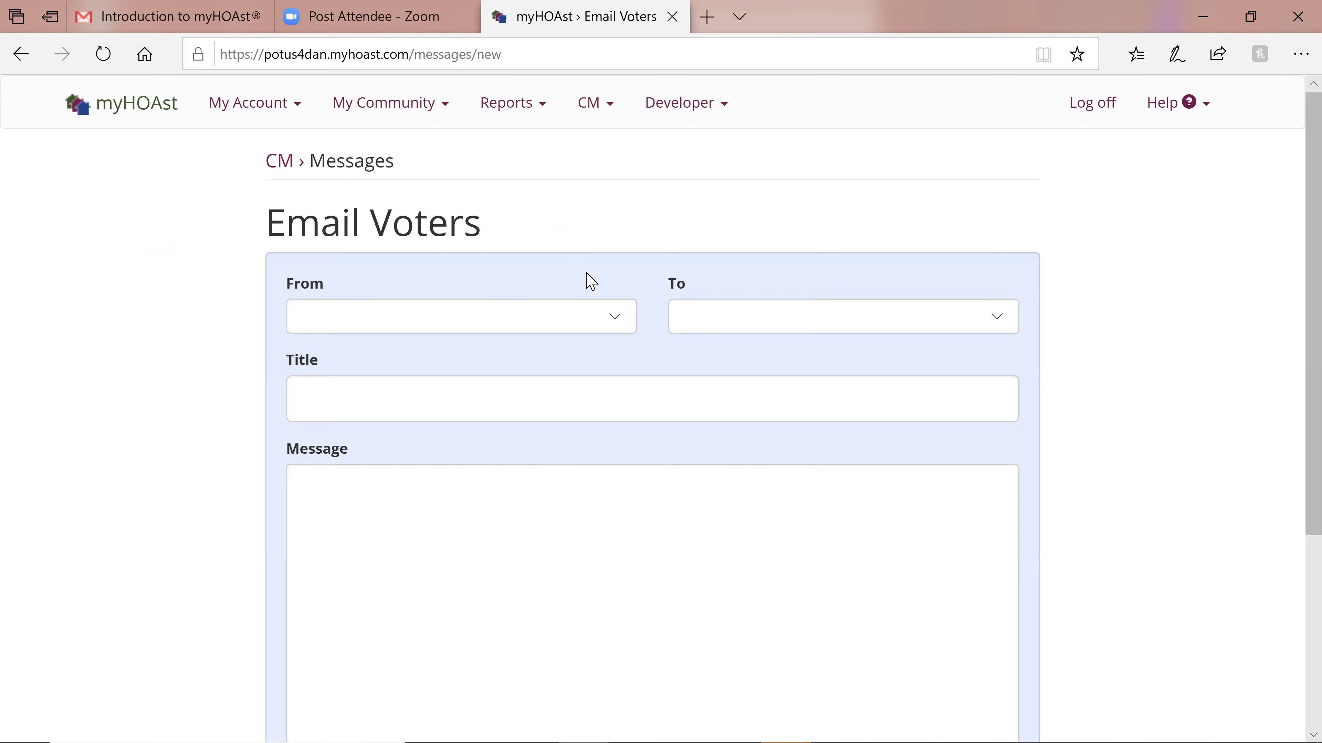
pyautogui.click(622, 324)
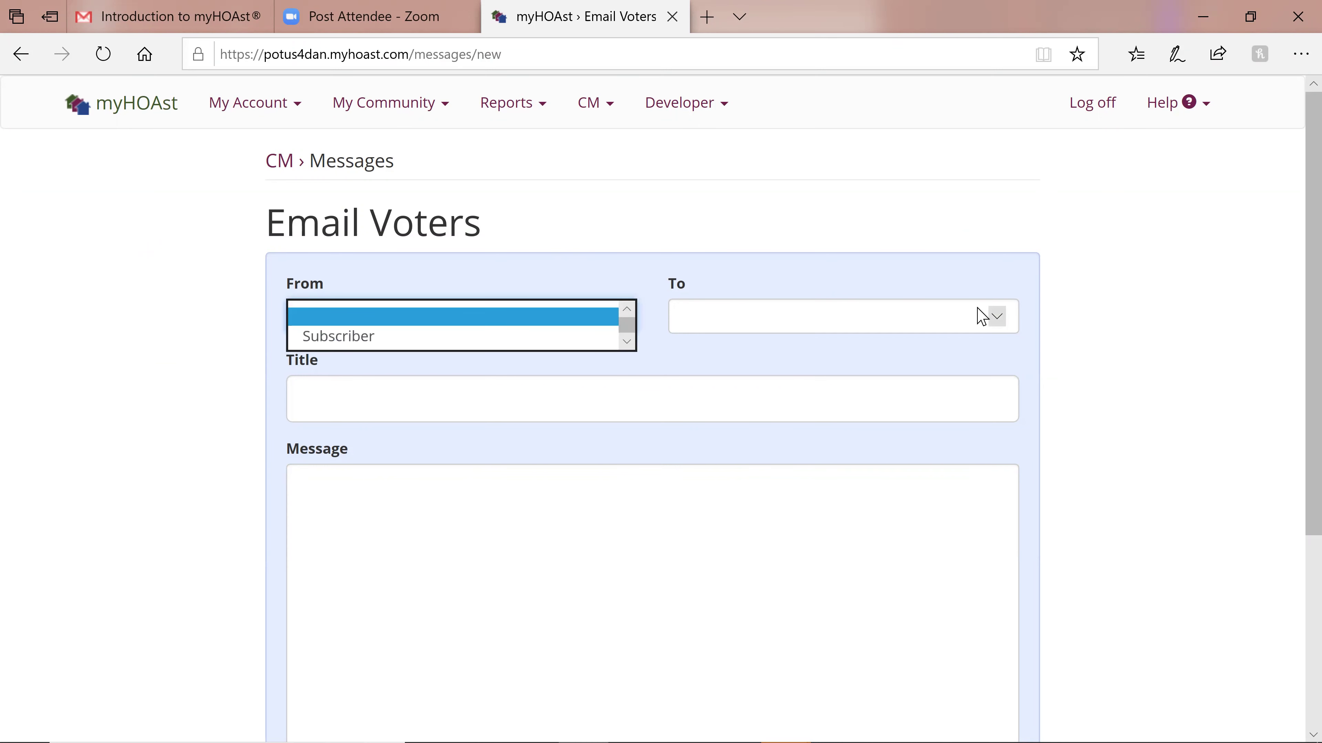
pyautogui.click(1001, 325)
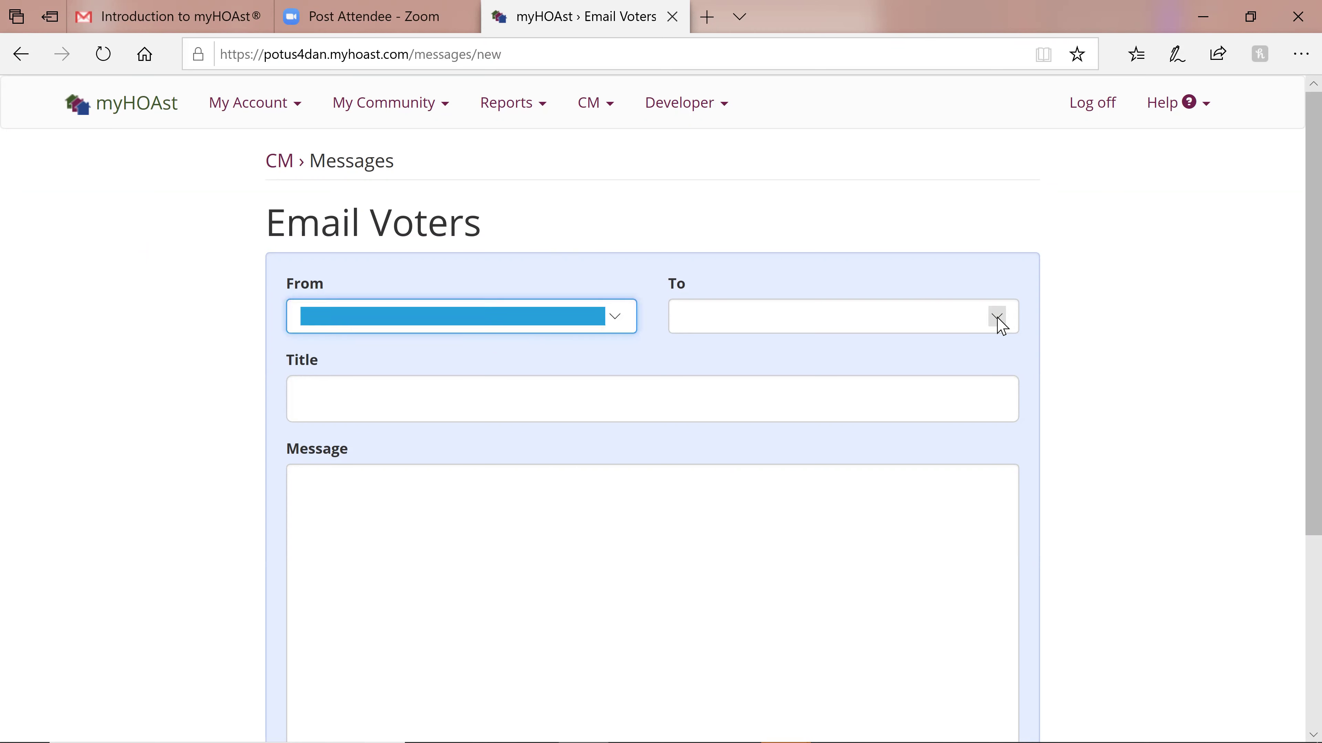
pyautogui.click(1001, 326)
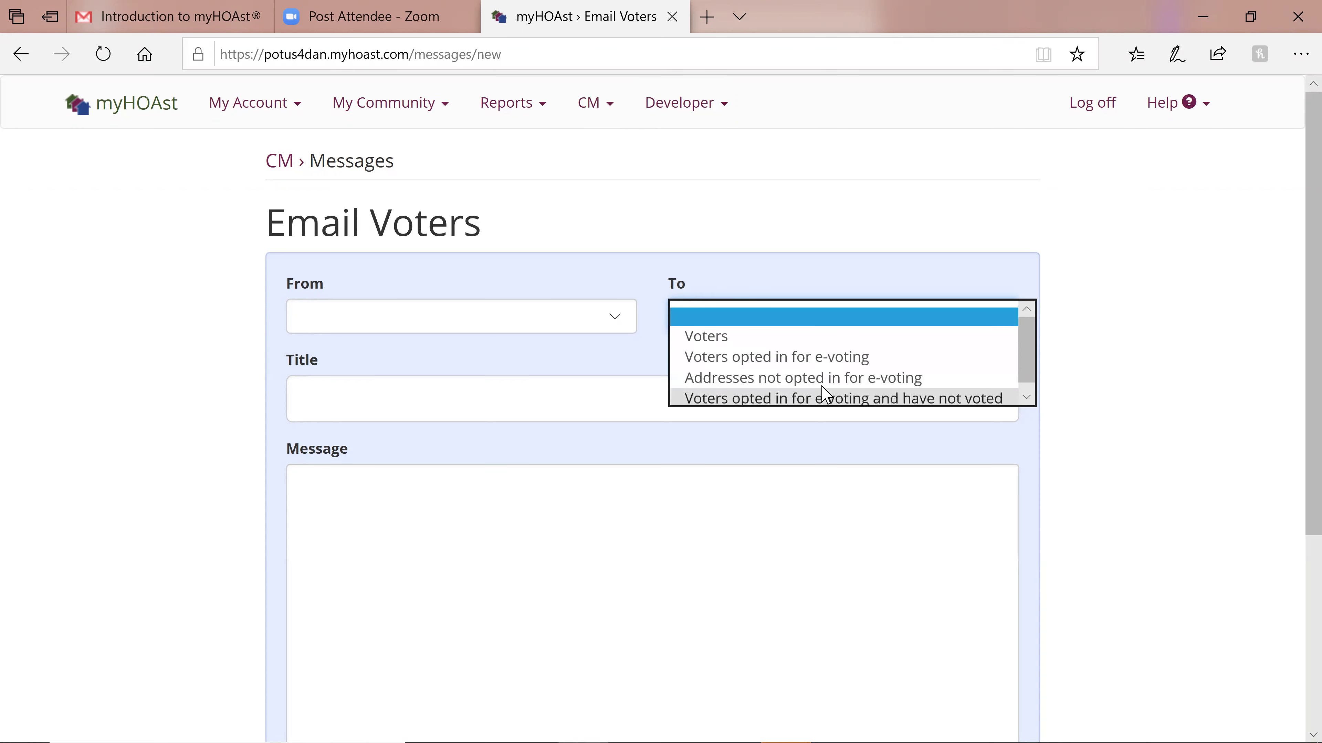
# View the Owner's Meetings page and the online voting opt-in and opt-out dates
pyautogui.click(598, 110)
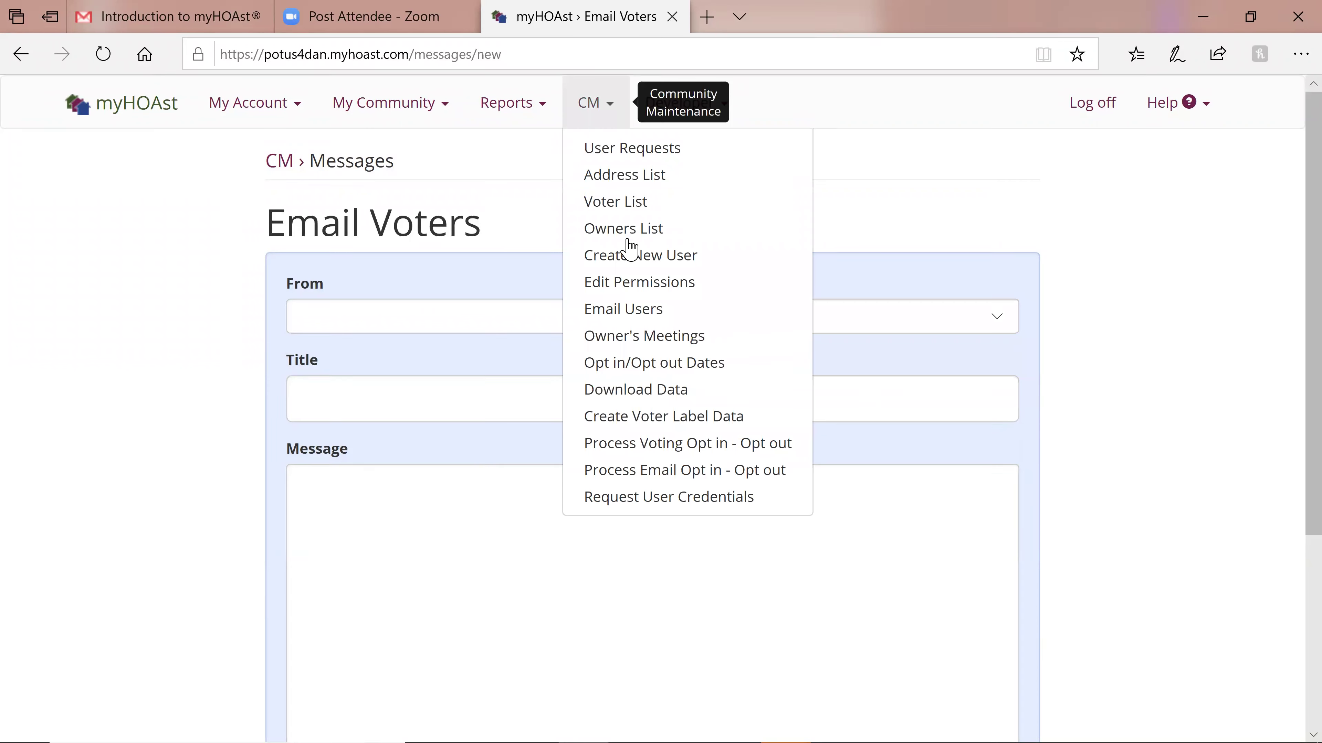
pyautogui.click(651, 336)
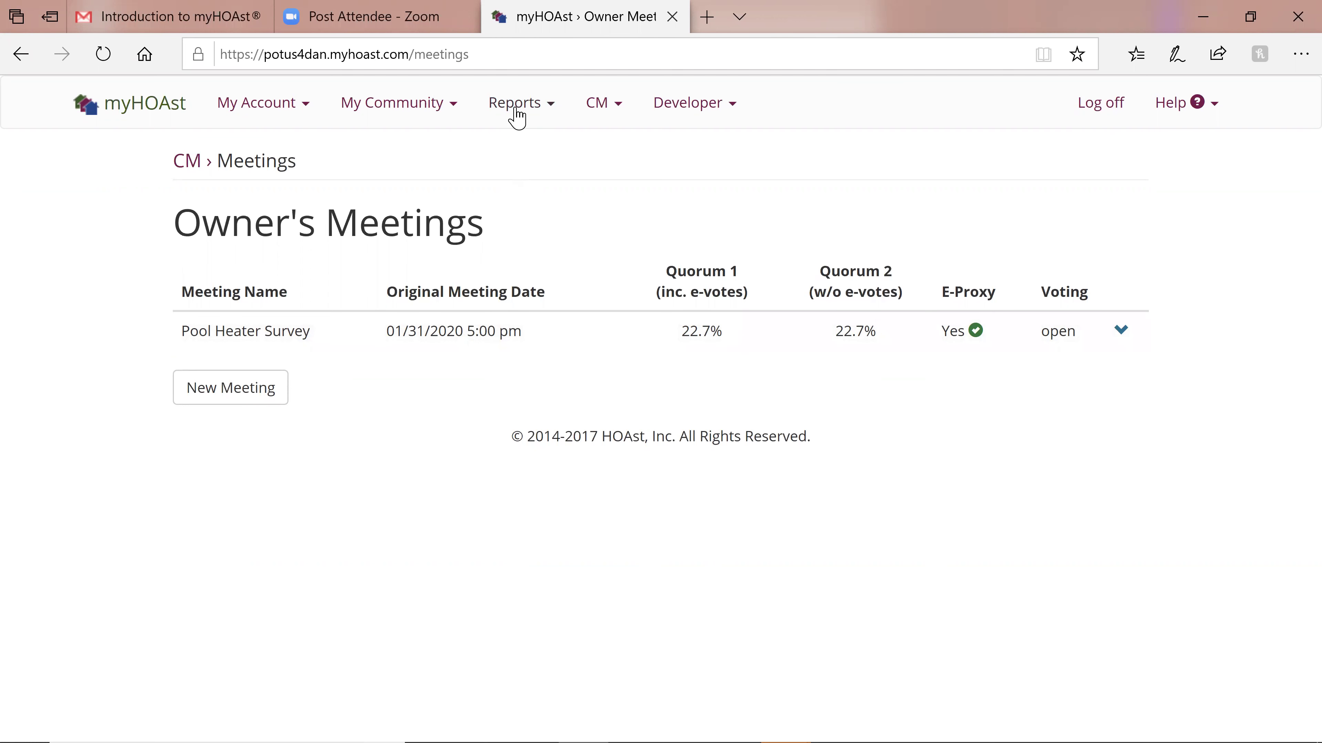
pyautogui.click(605, 112)
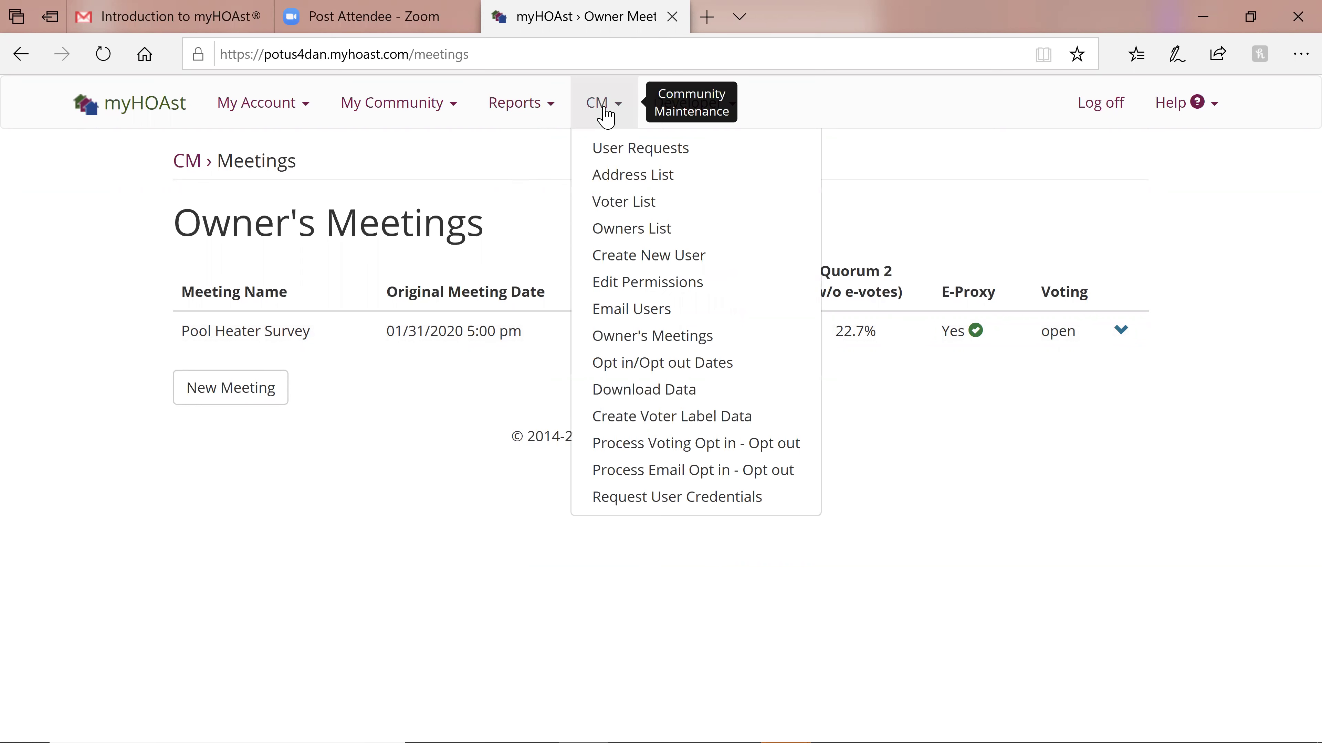
pyautogui.click(688, 370)
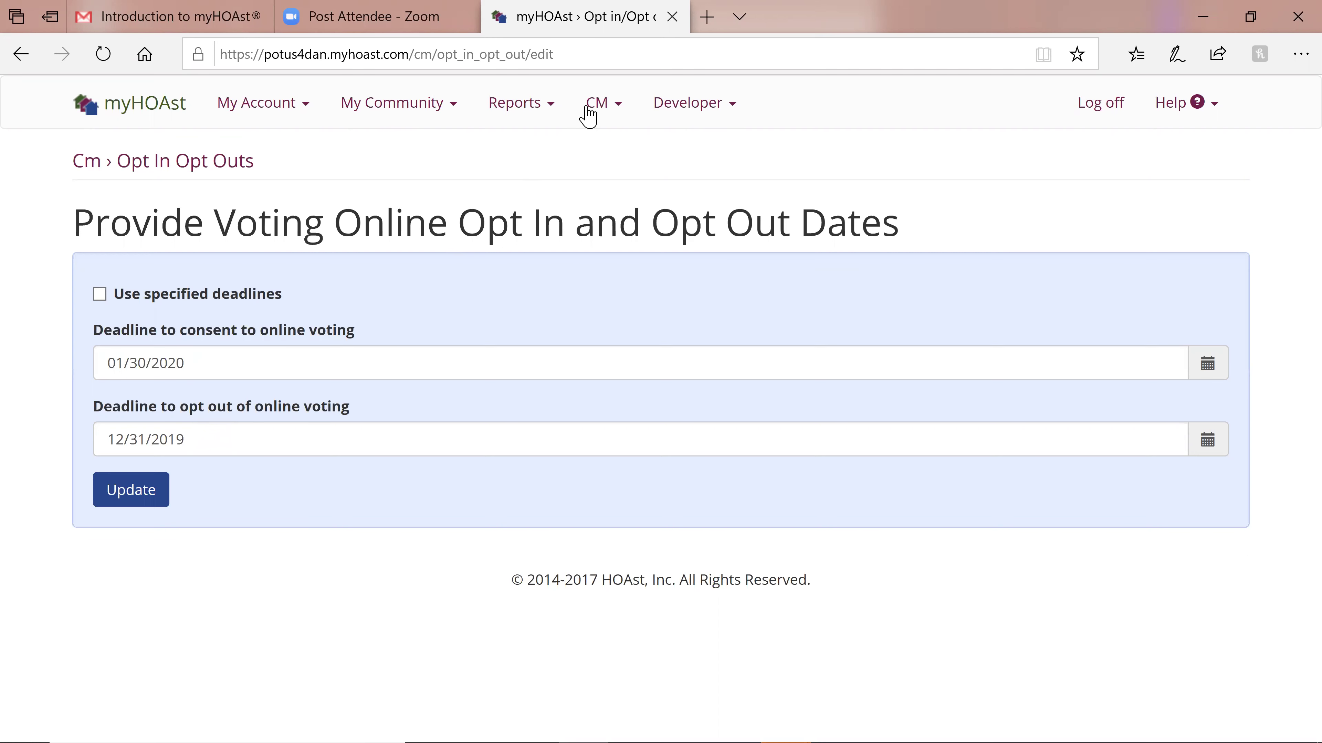
# View the data sets available for download and the voter label data sets
pyautogui.click(603, 106)
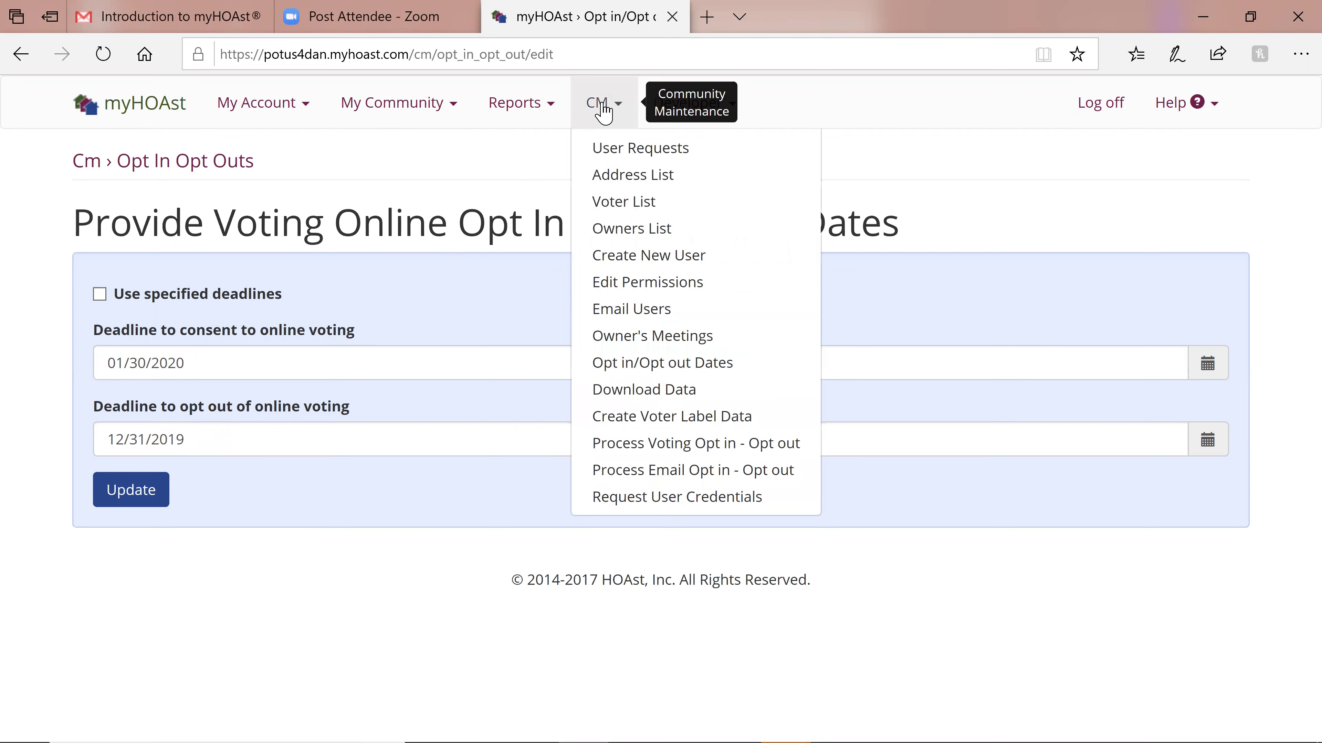
pyautogui.click(651, 389)
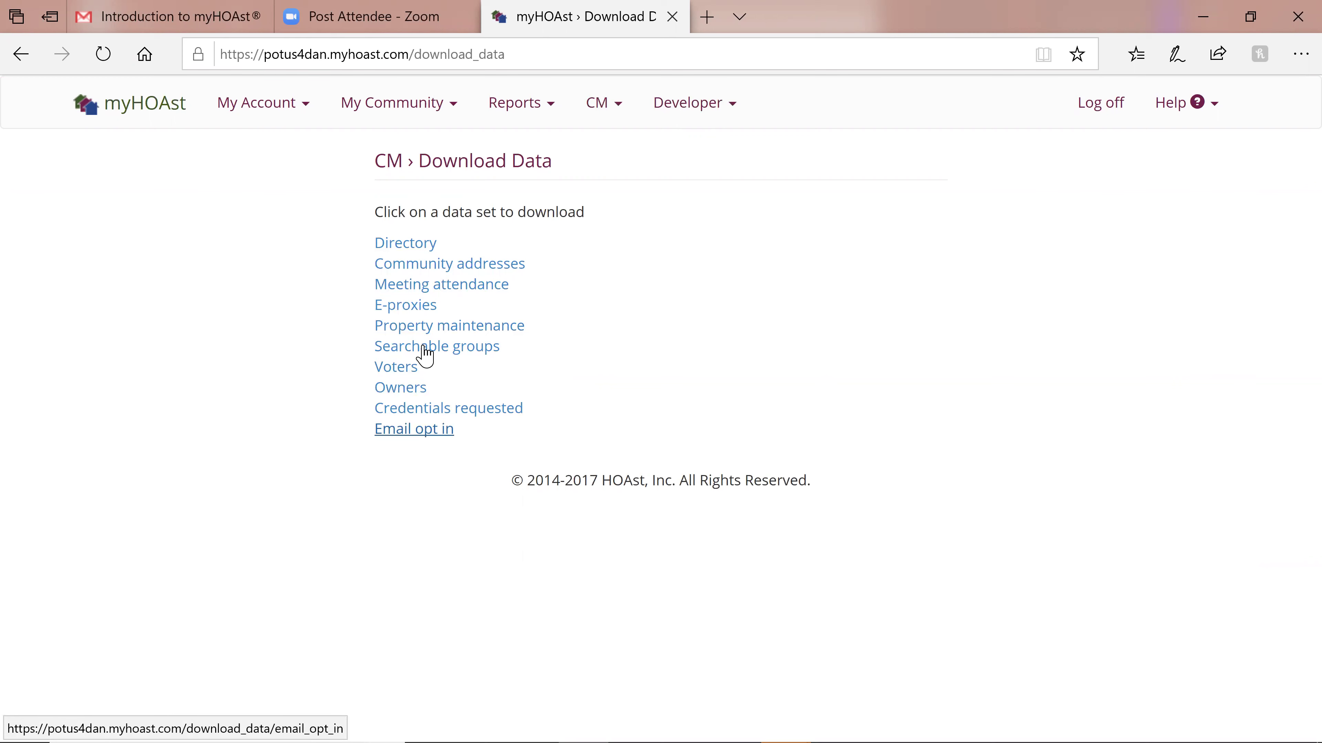
pyautogui.click(609, 106)
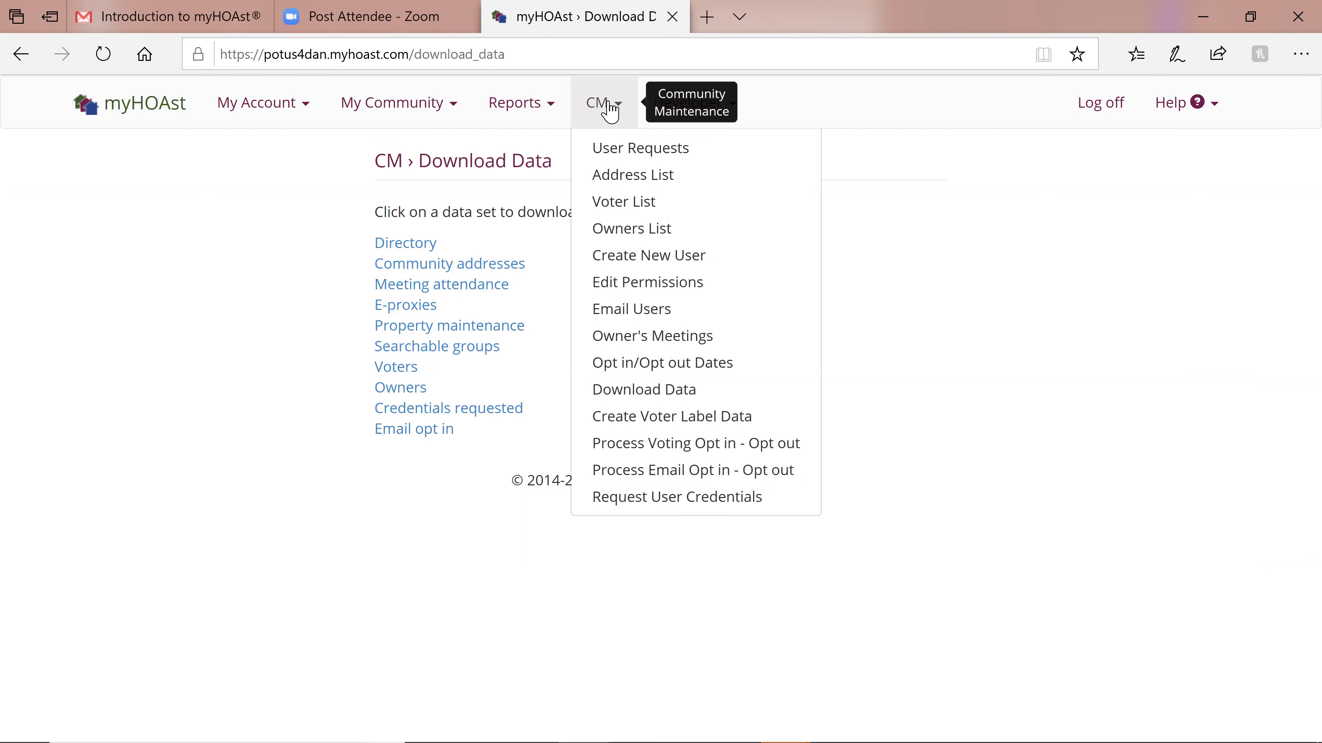
pyautogui.click(679, 422)
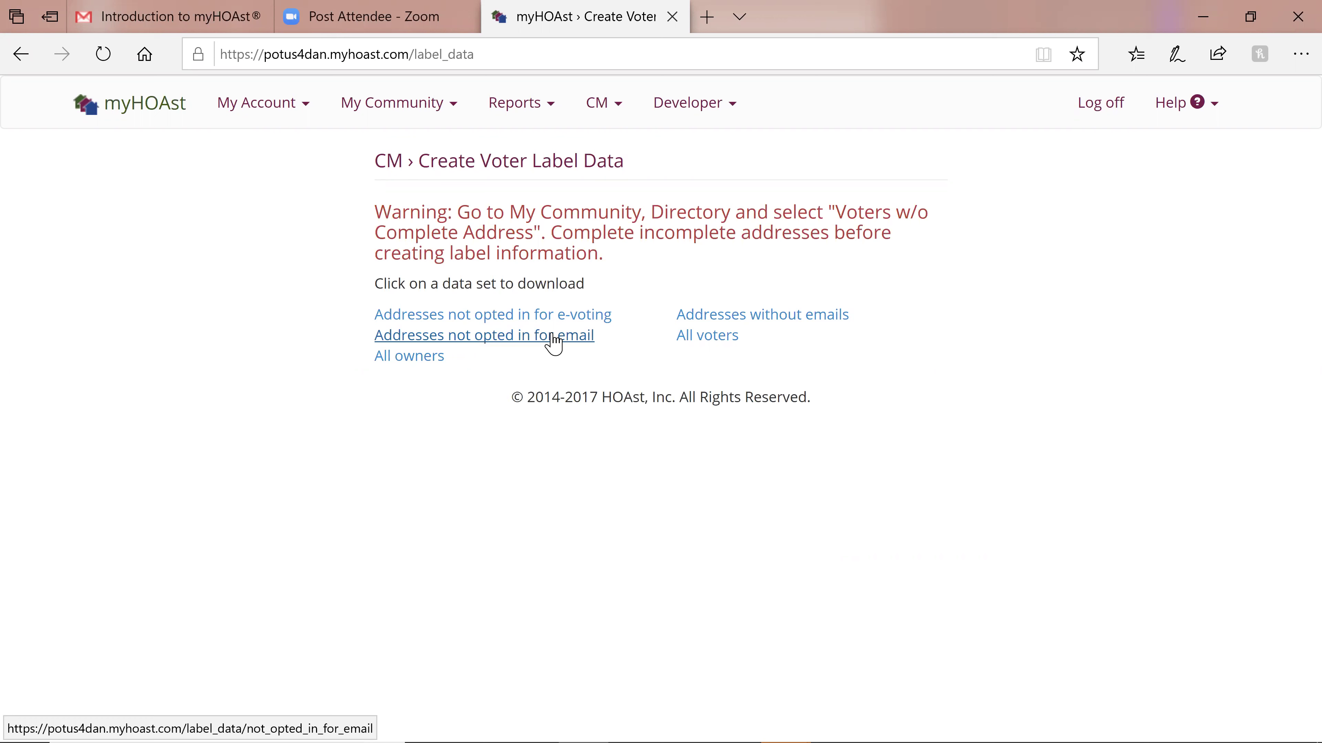
# In the voting opt-in list, opt in the fifth listed voter and opt out the third listed voter
pyautogui.click(605, 117)
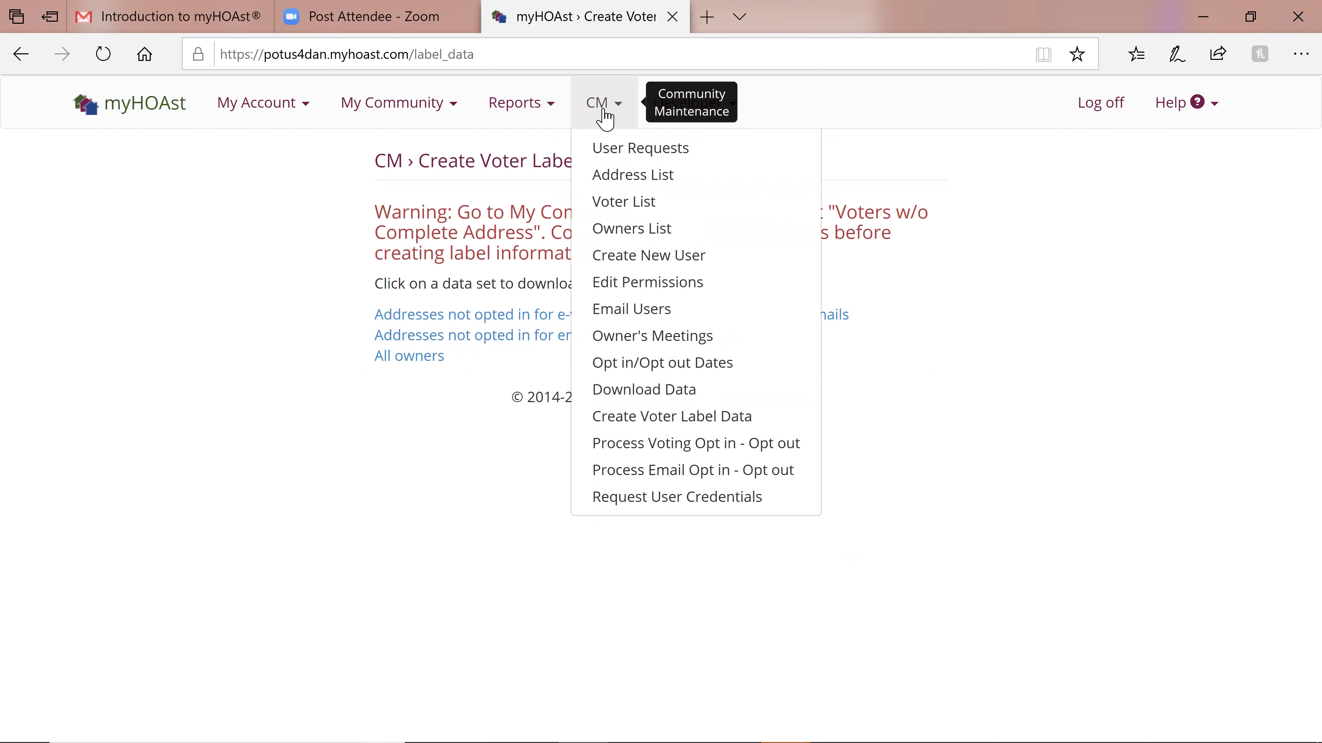
pyautogui.click(697, 445)
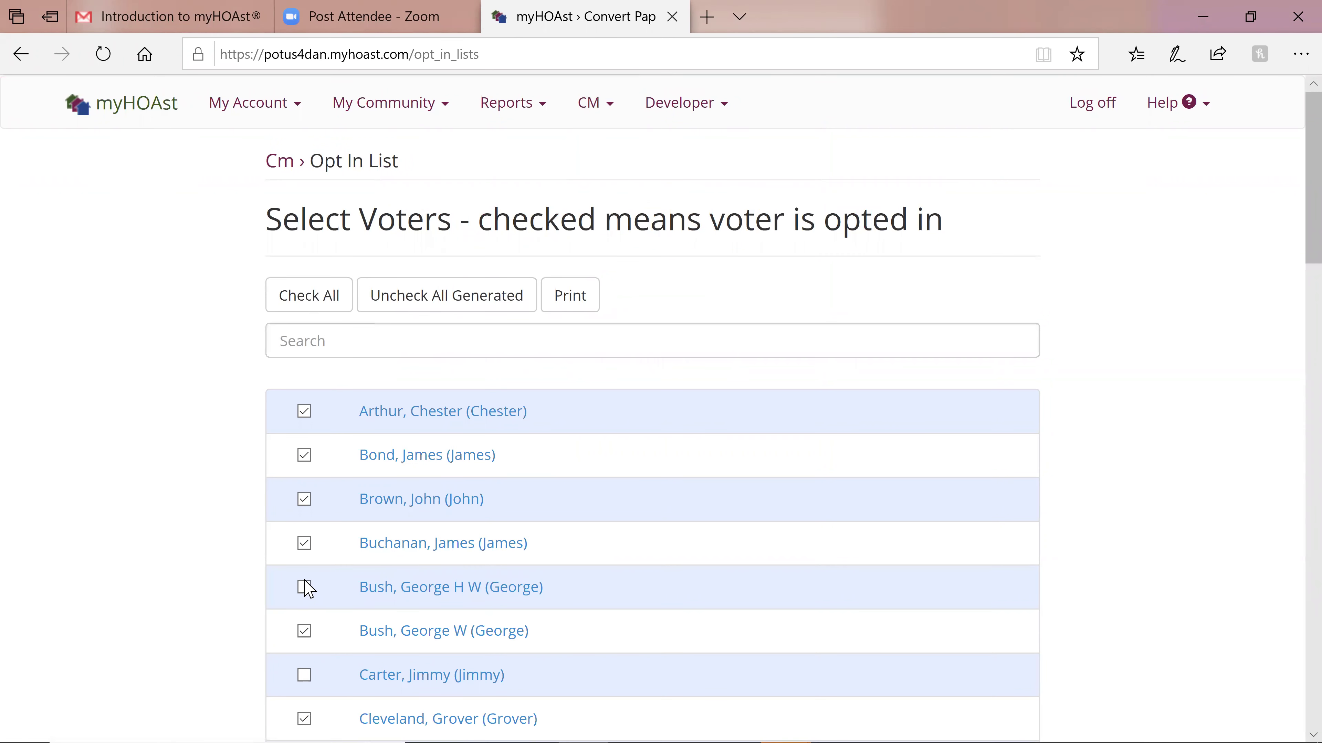
pyautogui.click(305, 591)
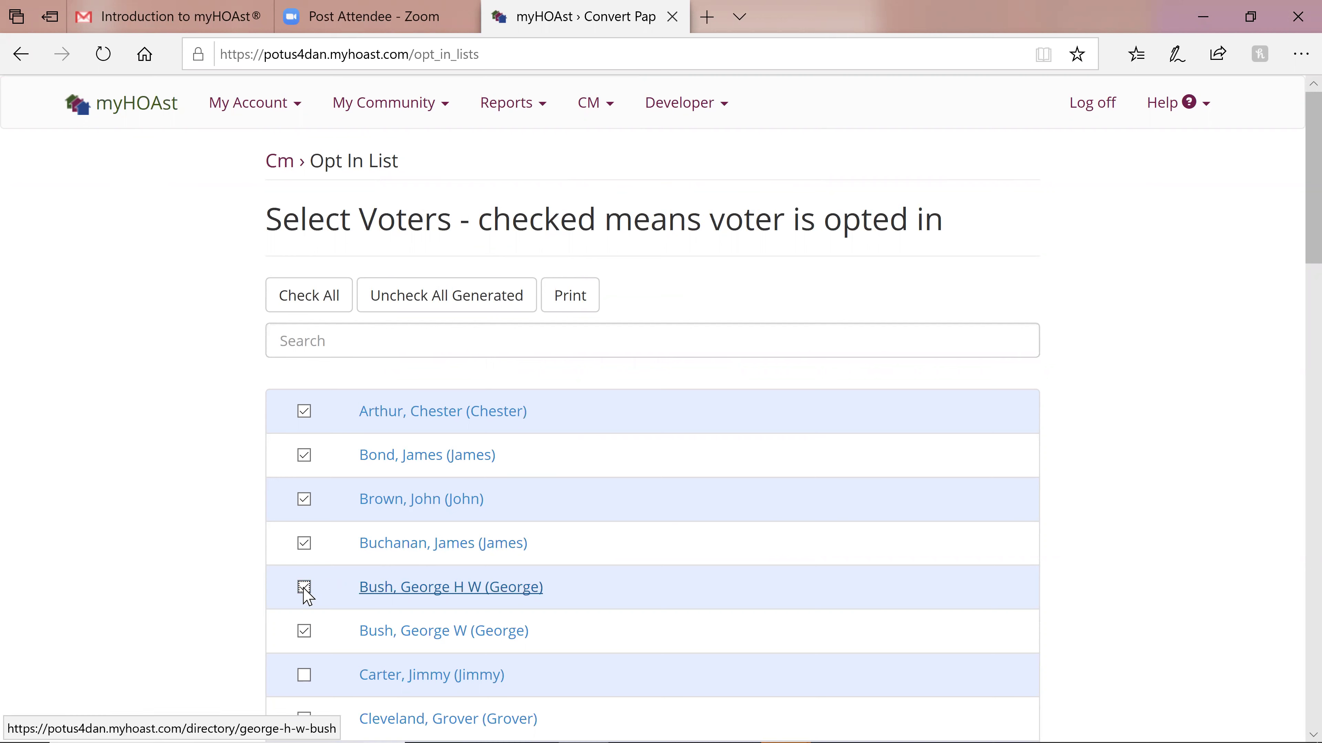
pyautogui.click(304, 500)
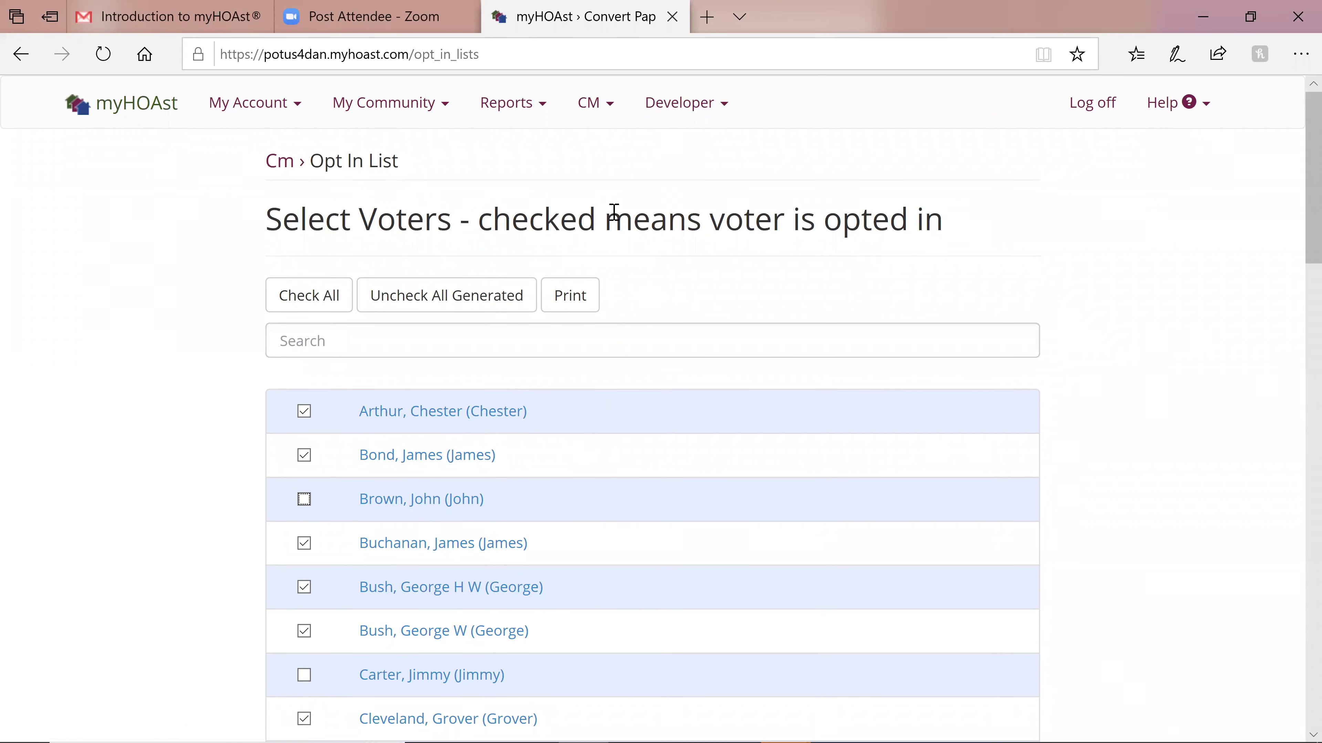
# View the email opt-in list of users and check the community maintenance options for requesting user credentials
pyautogui.click(593, 108)
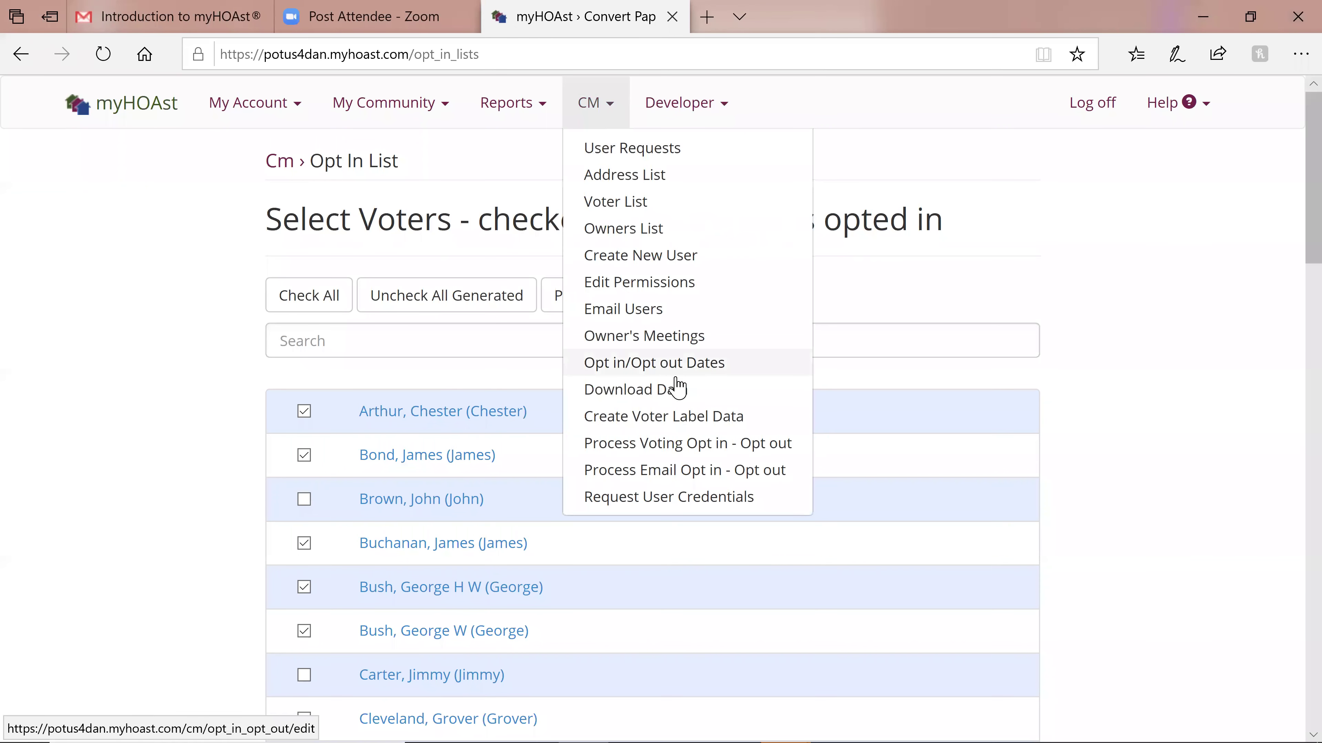
pyautogui.click(700, 471)
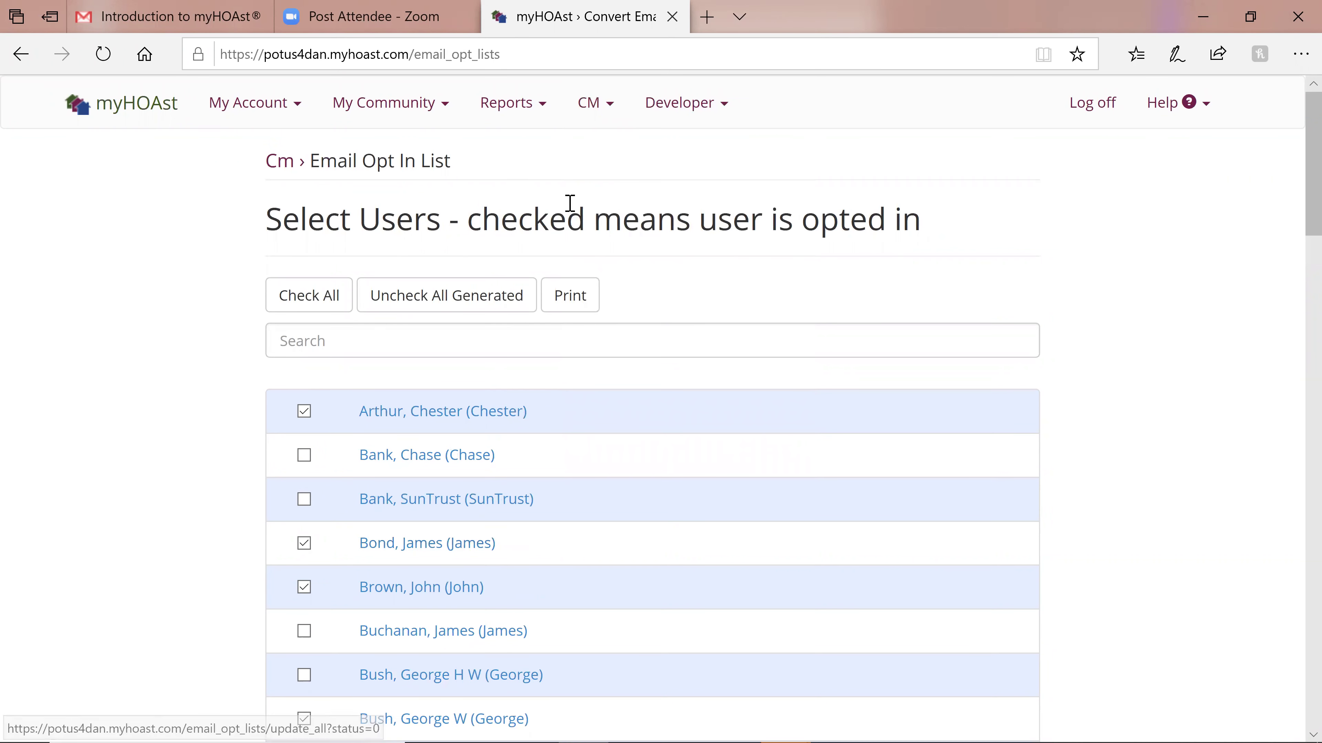
pyautogui.click(594, 108)
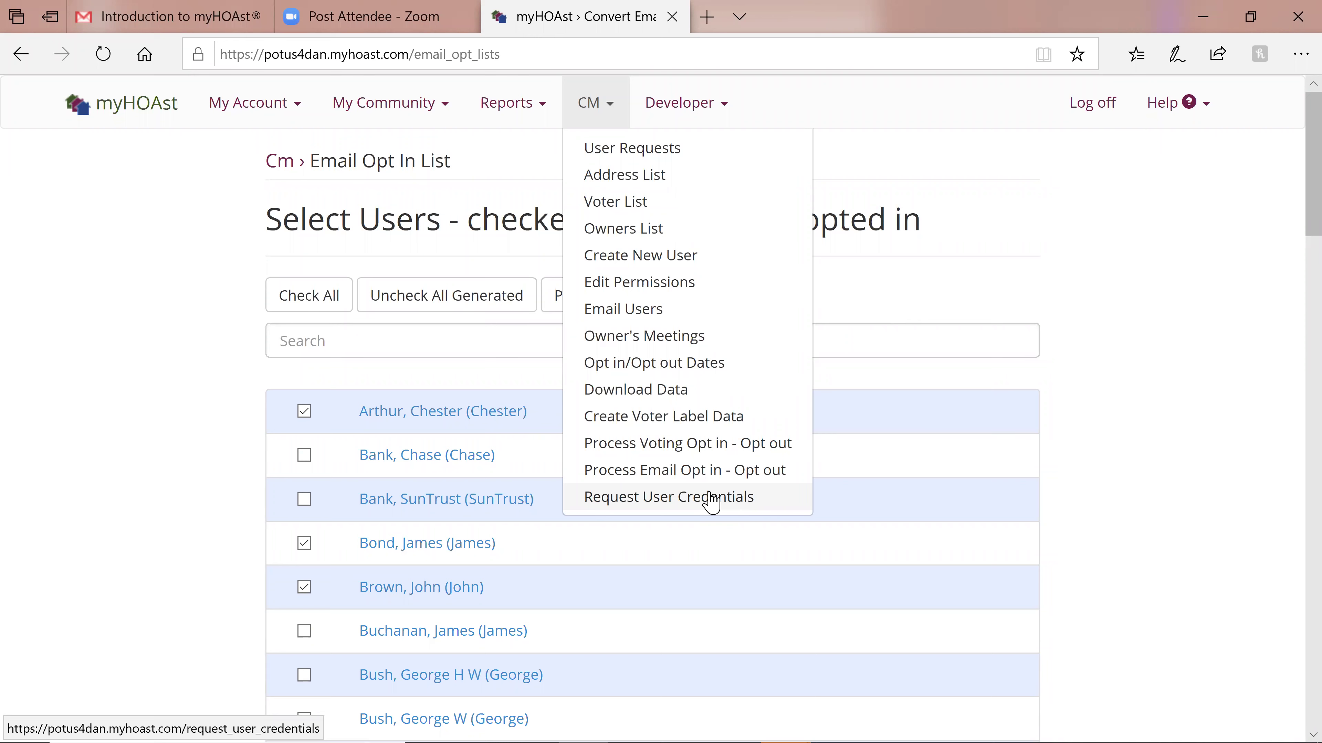
pyautogui.click(1003, 285)
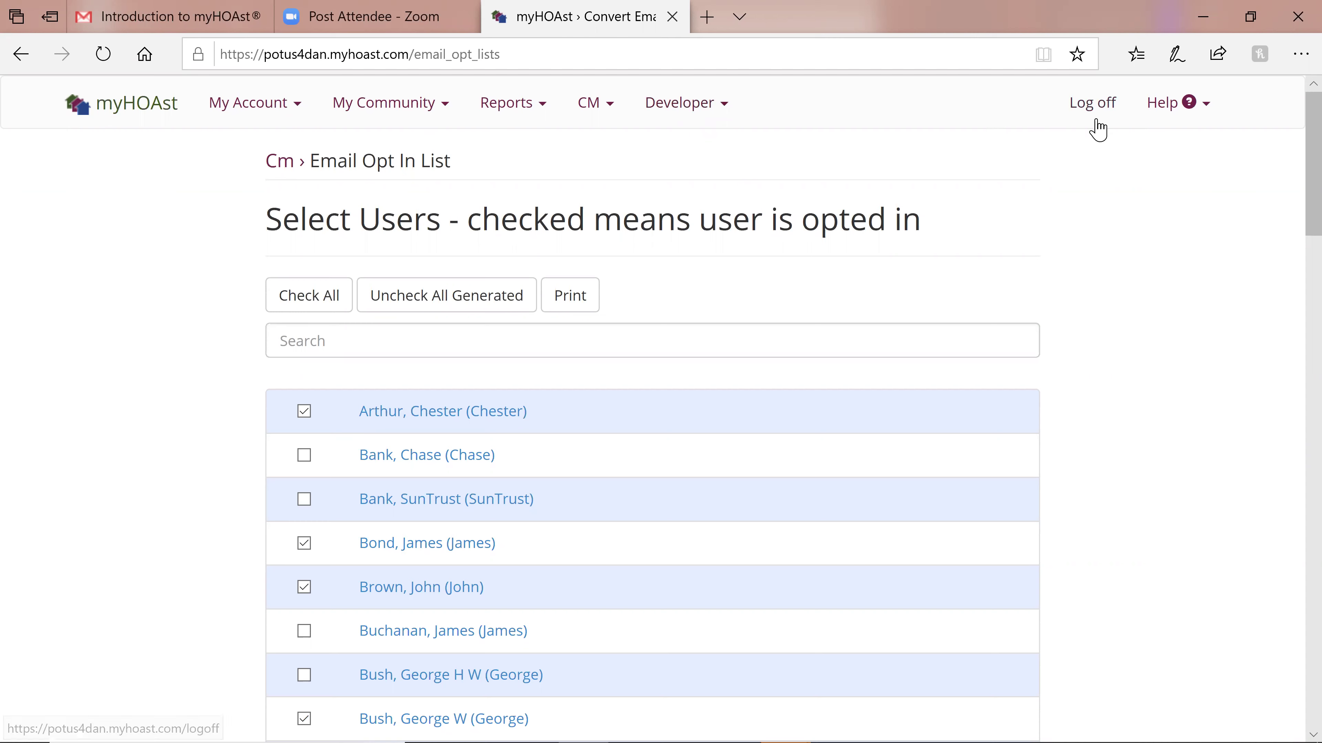
# Check the available help resources and view the community's summary report
pyautogui.click(1171, 111)
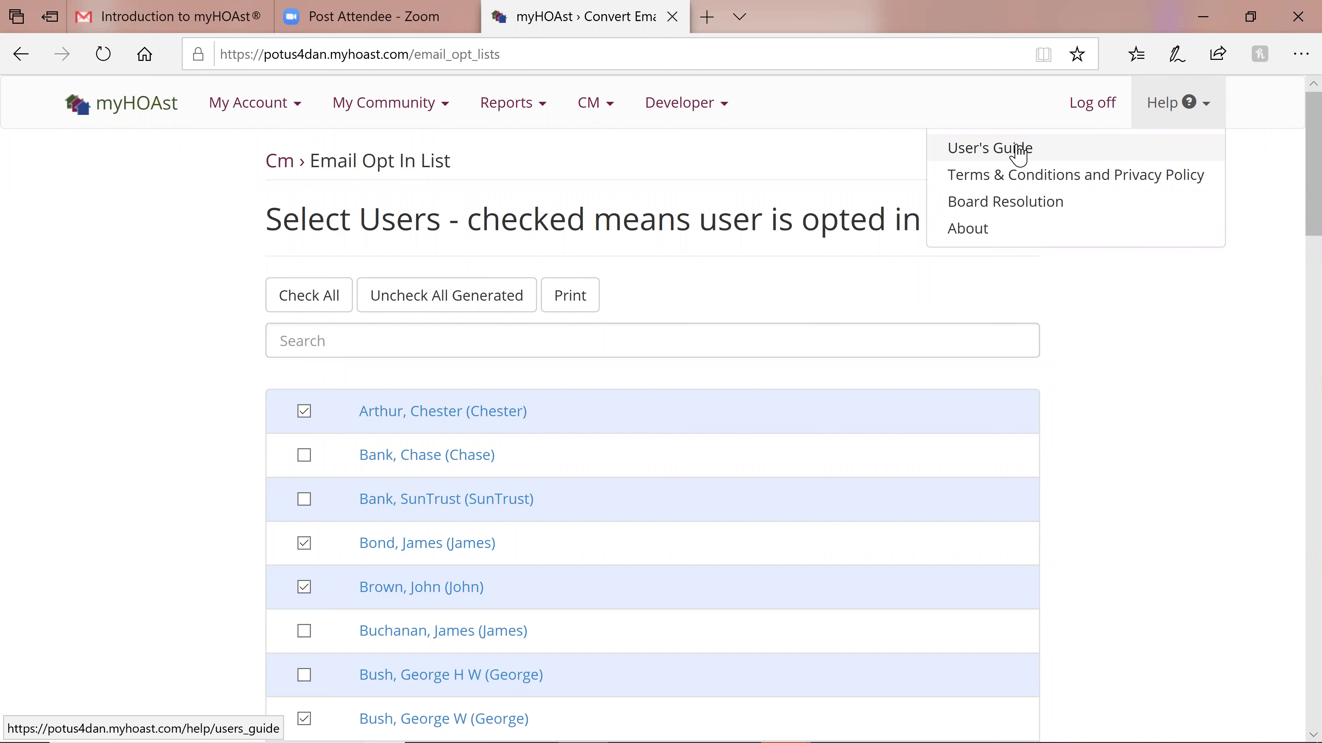
pyautogui.click(1154, 329)
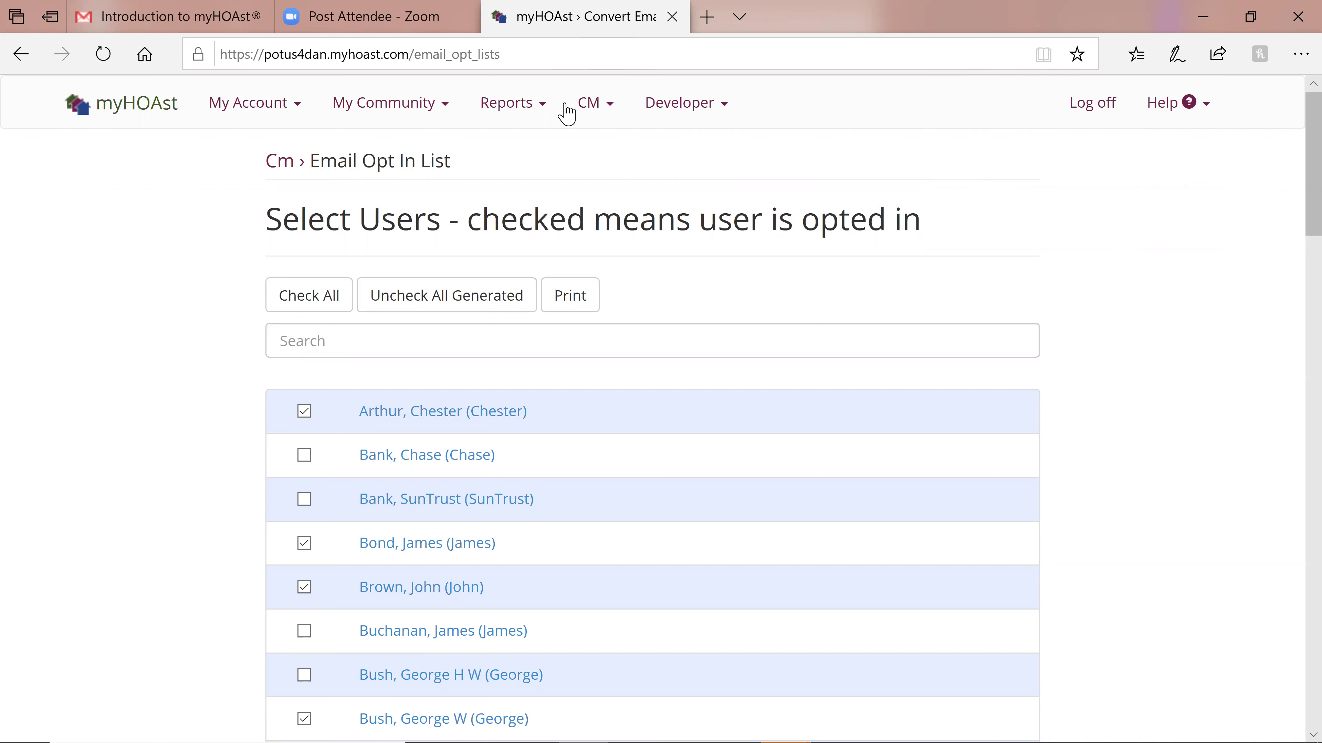
pyautogui.click(519, 107)
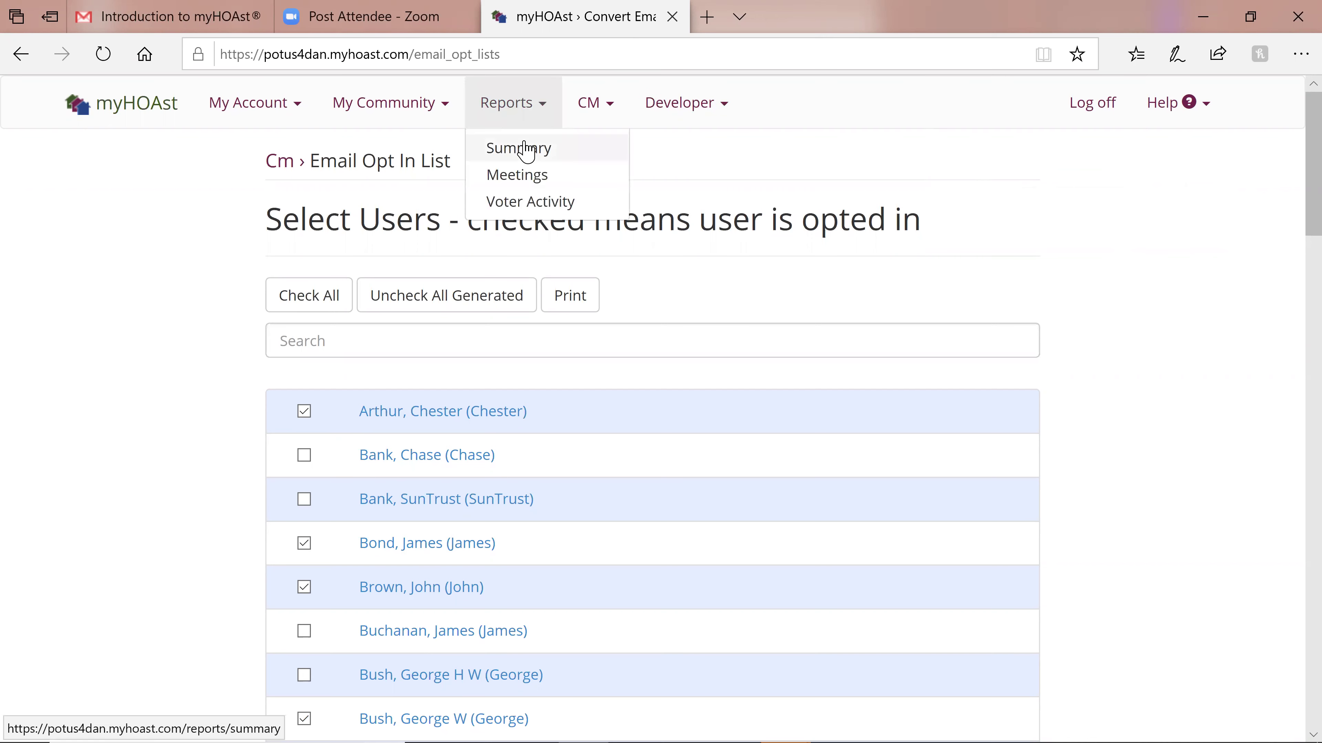
pyautogui.click(522, 148)
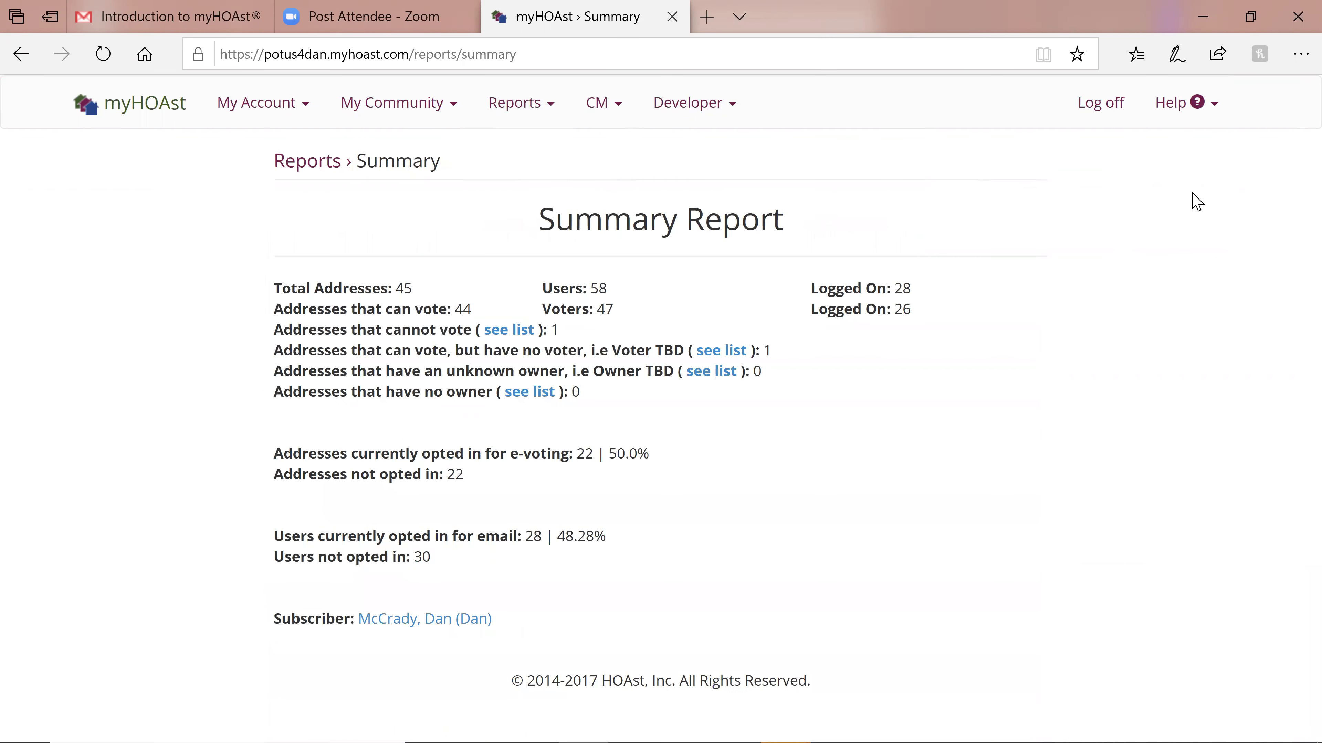